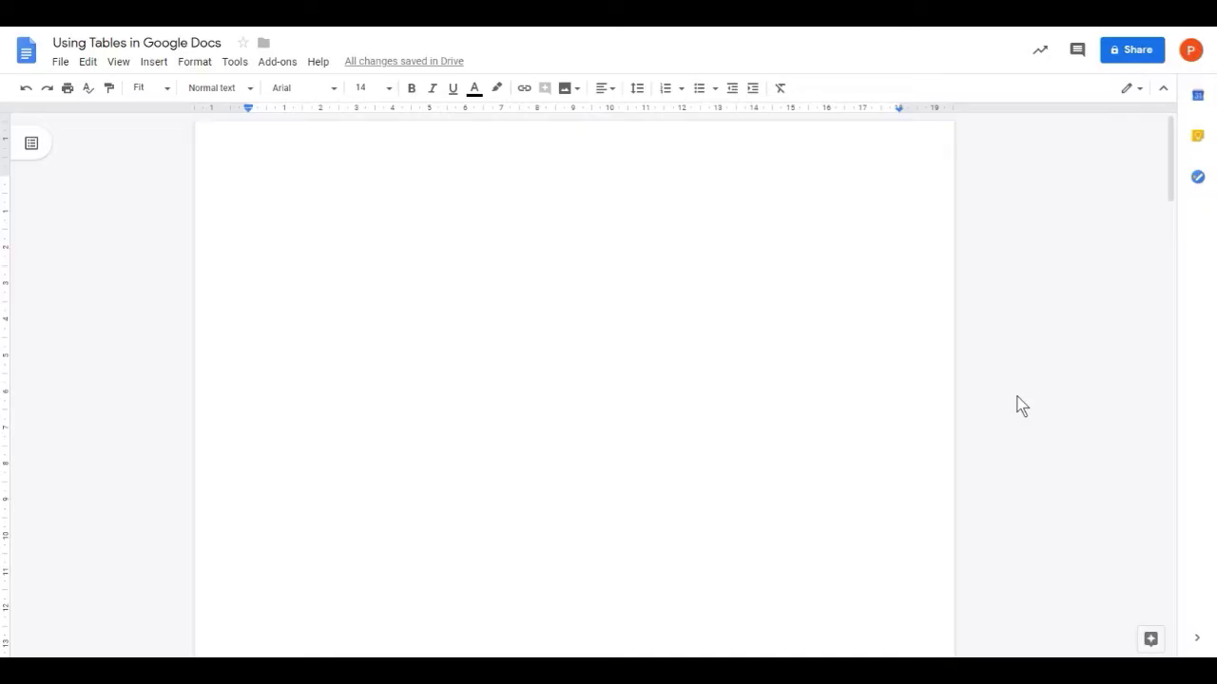
Insert a blank table with 4 columns and 4 rows at the start of the document.
left_click(156, 64)
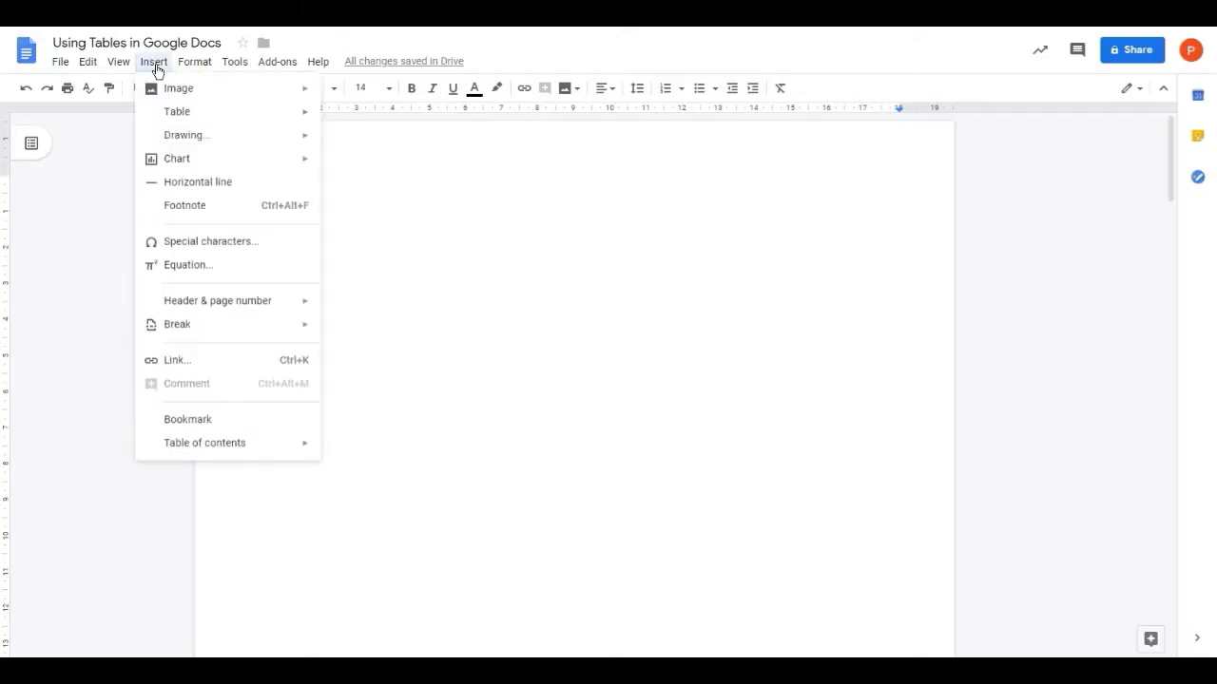
mouse_move(195, 118)
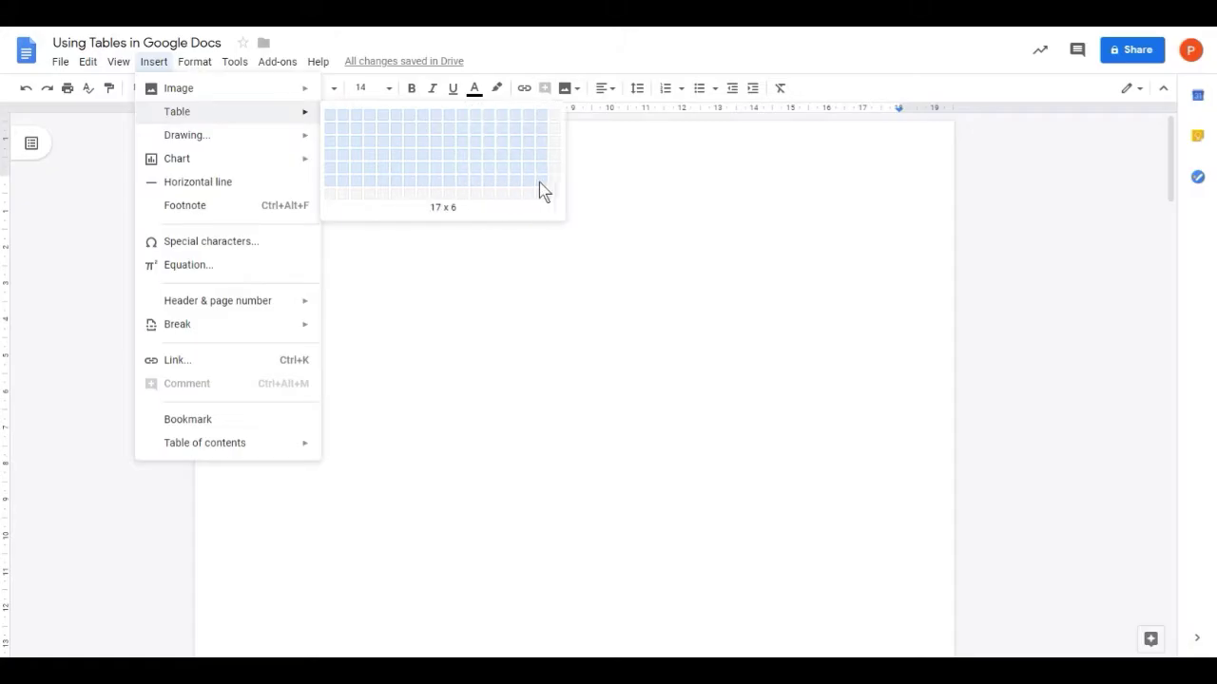
left_click(376, 162)
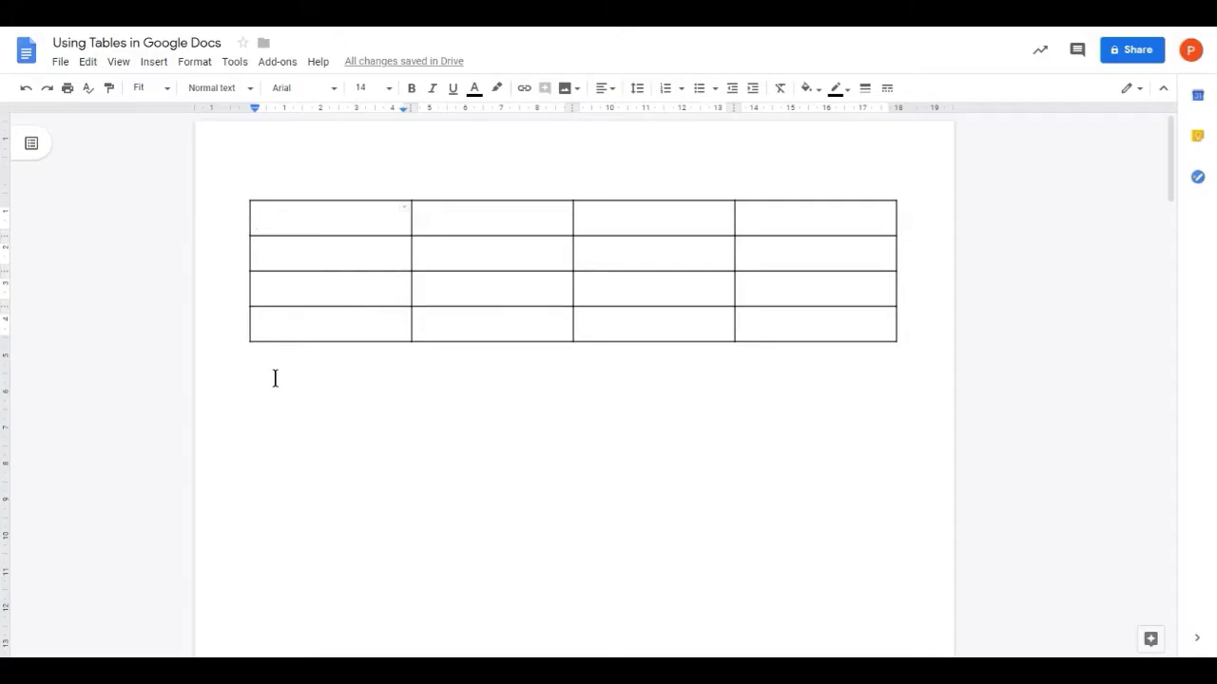
Delete the surplus empty lines between the blank table and the Chicken, Beef and Vegetarian table.
scroll(274, 378, "down", 5)
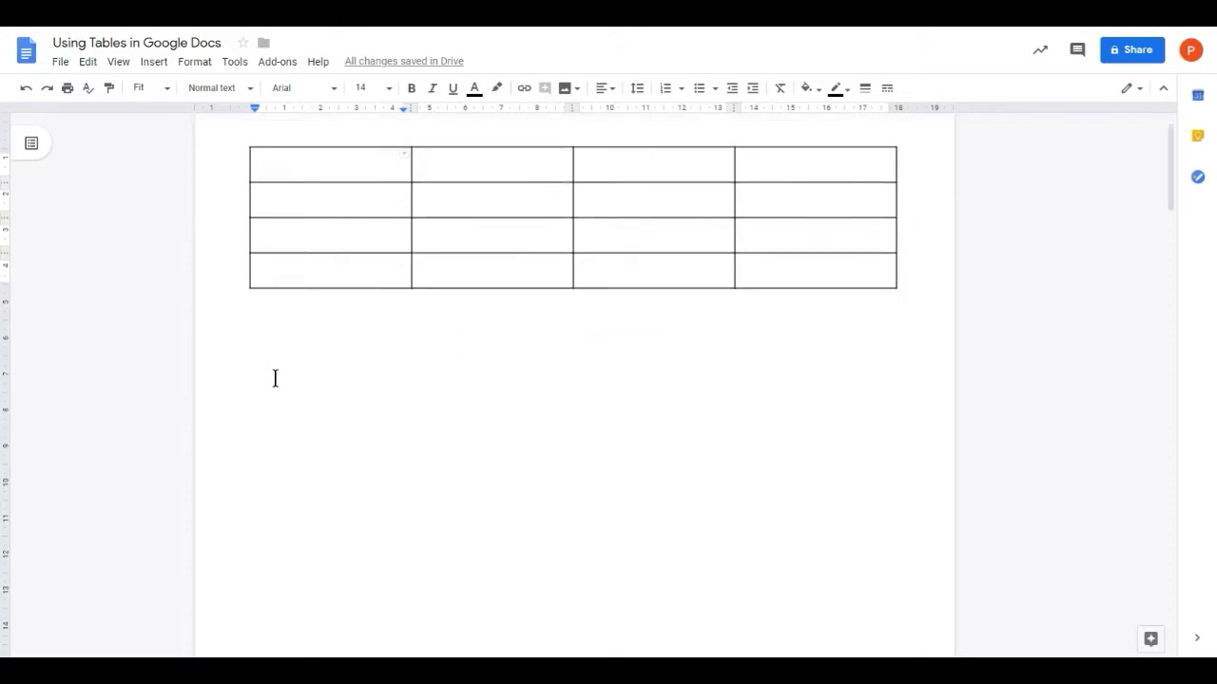
scroll(275, 378, "down", 4)
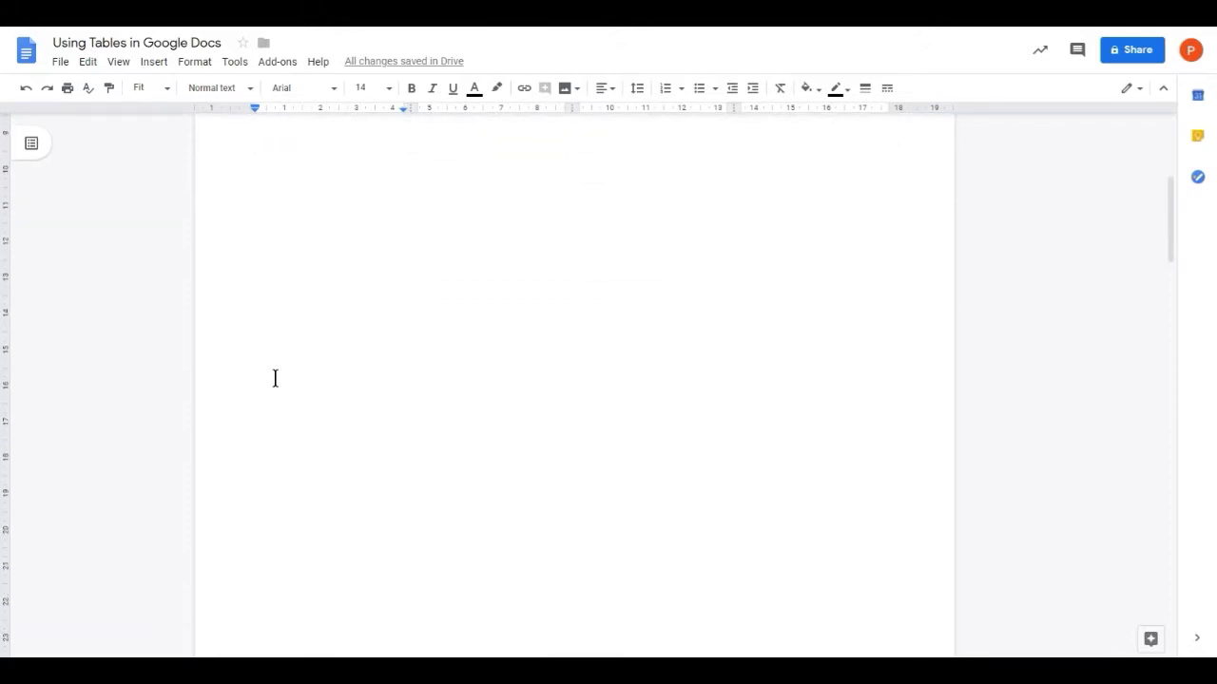
scroll(274, 378, "down", 3)
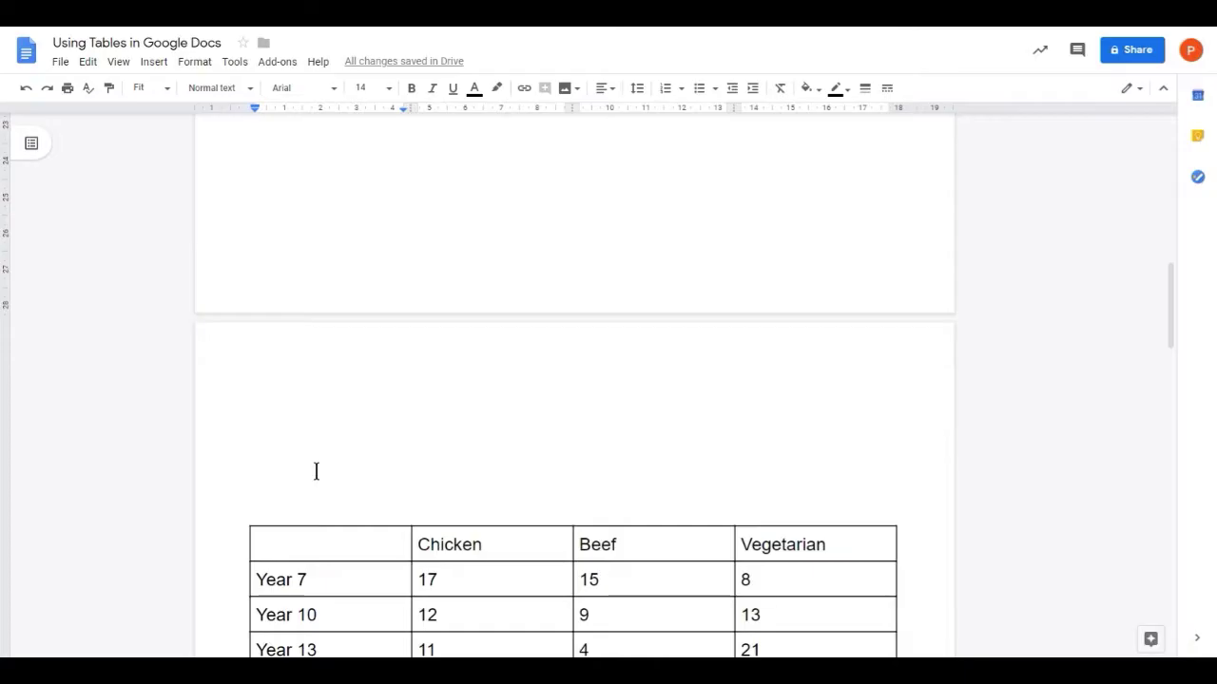
scroll(315, 471, "up", 13)
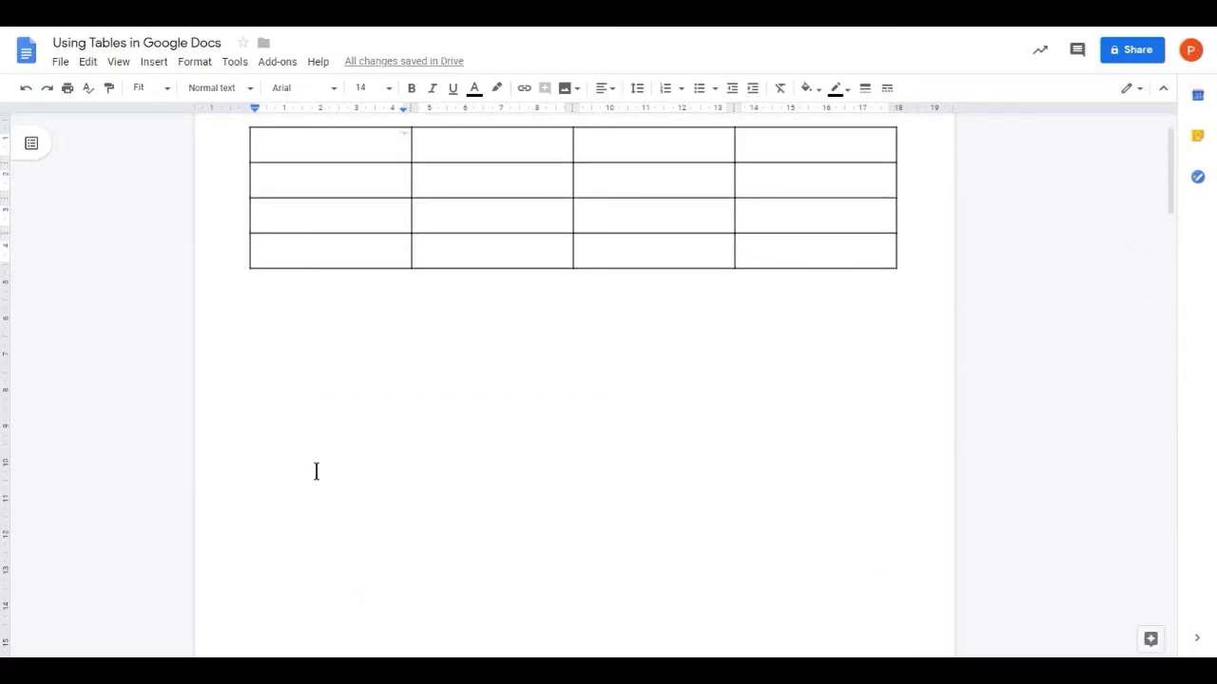
double_click(255, 304)
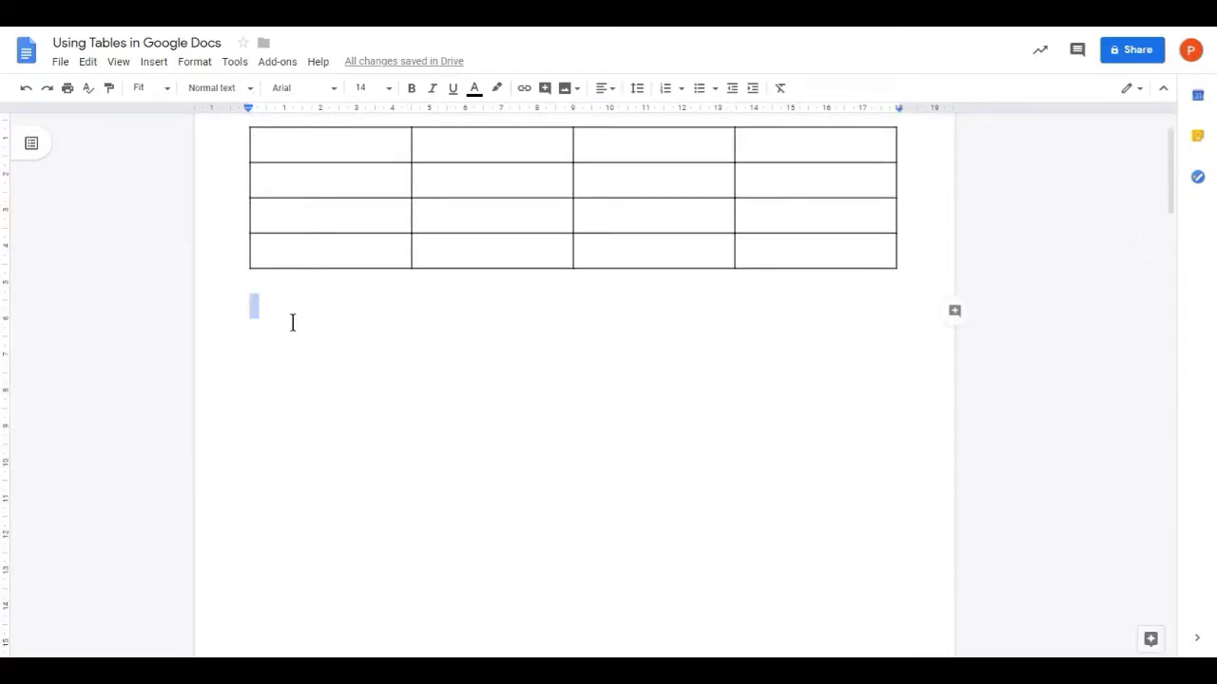
key("BackSpace")
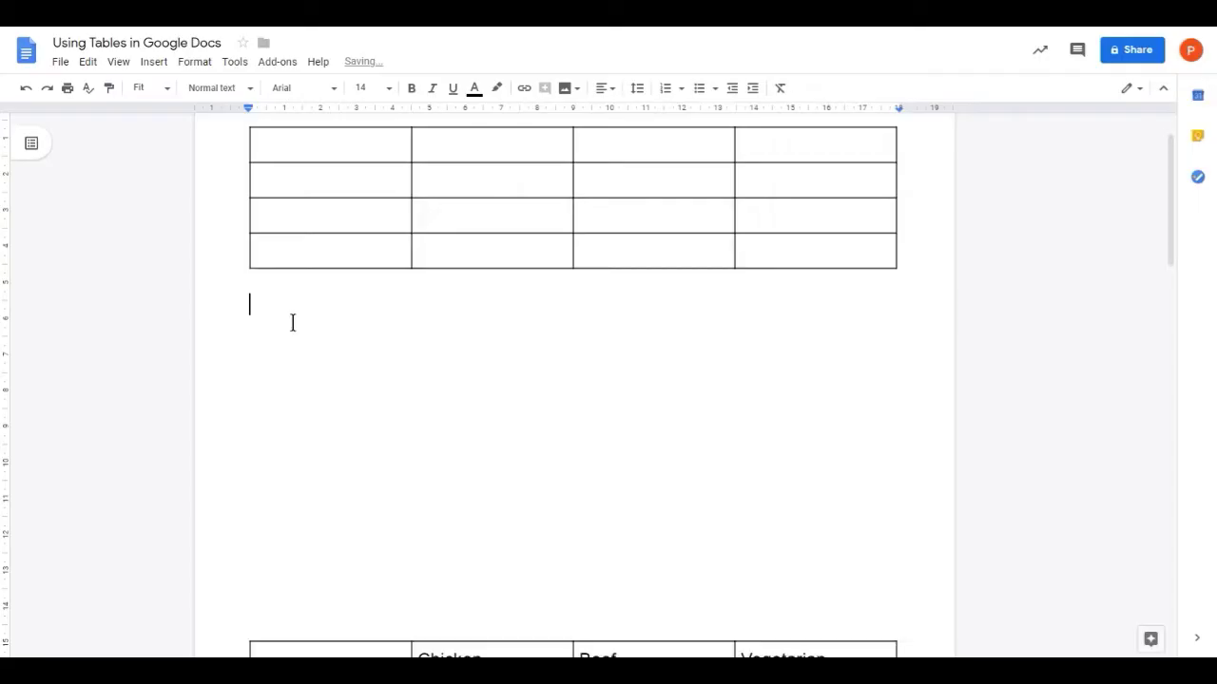
key("Delete")
key("Delete")
key("Delete")
key("Delete")
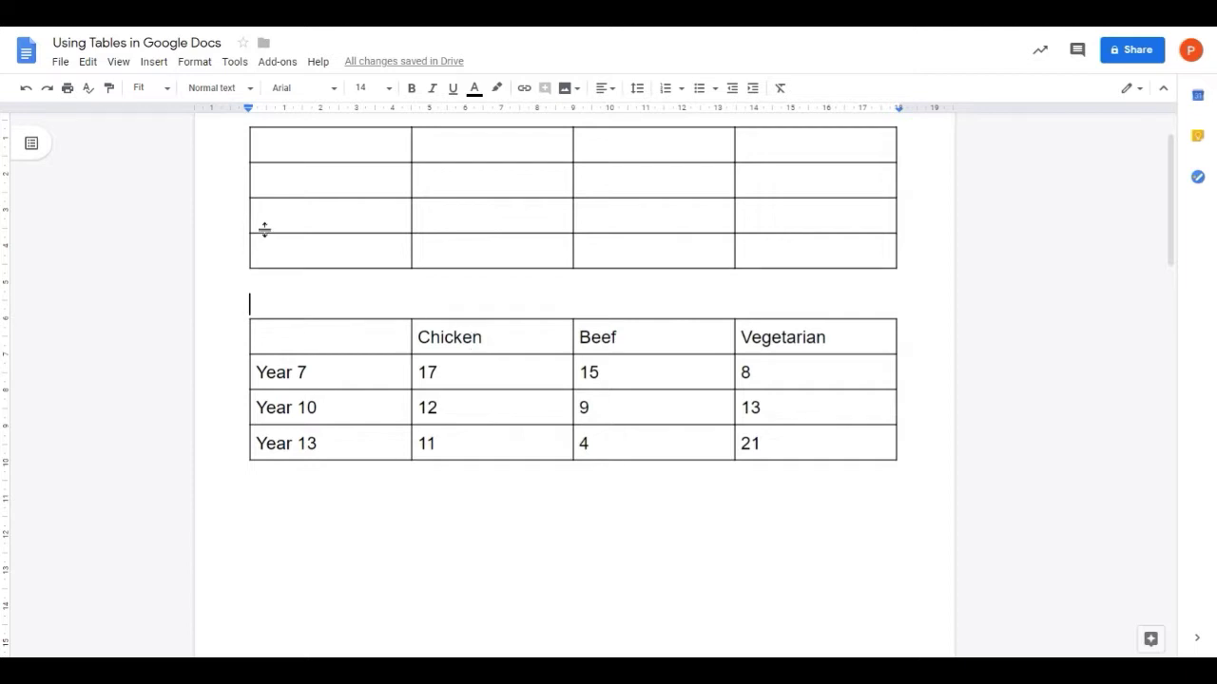
Insert a page break between the blank table and the filled meal table.
left_click(154, 64)
mouse_move(252, 332)
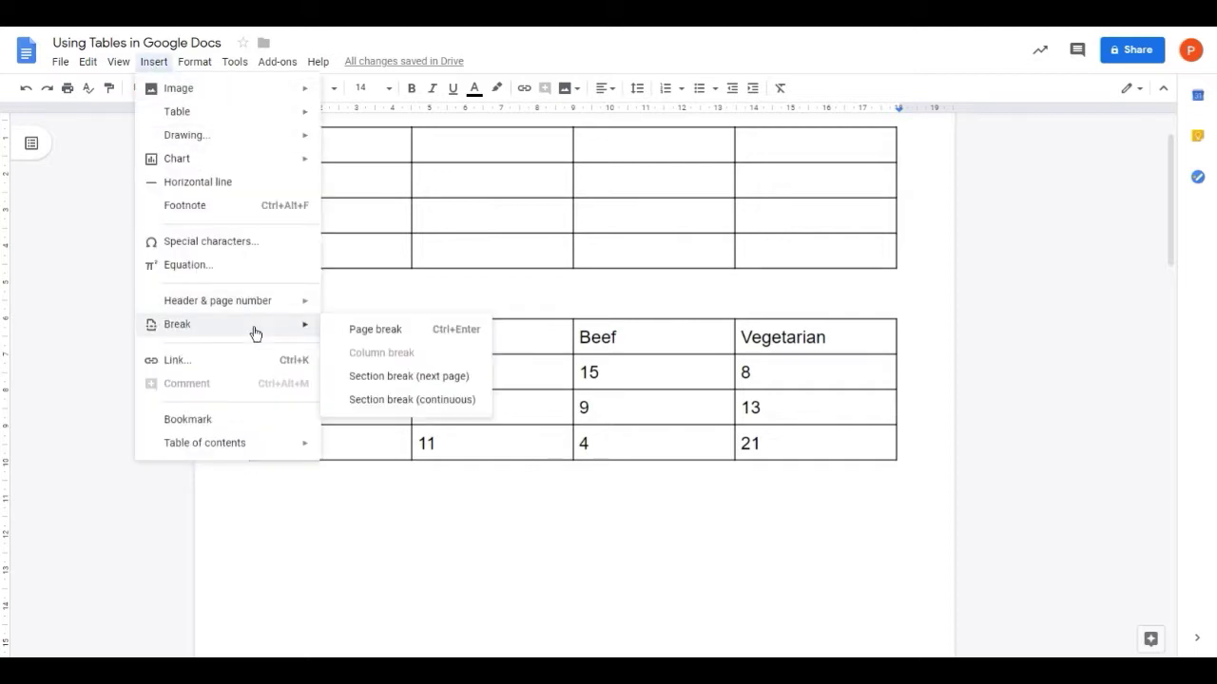
left_click(415, 337)
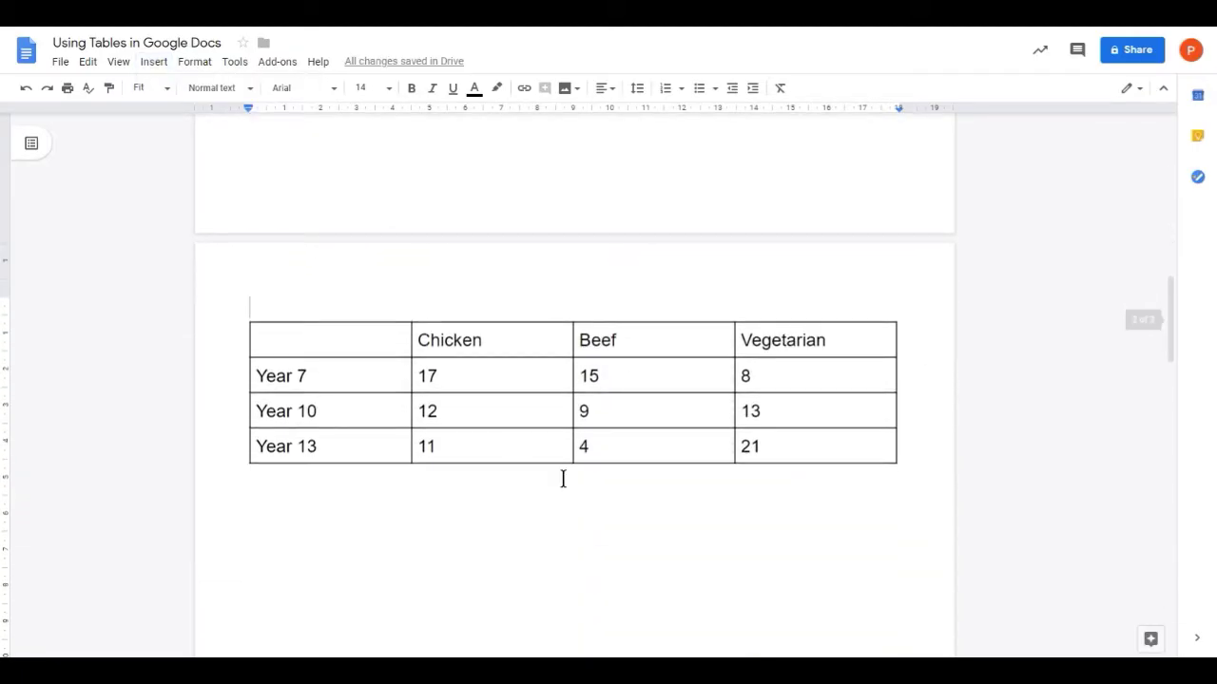
Add an empty line below the blank 4 x 4 table and insert a 5 x 5 table under it.
scroll(562, 478, "up", 5)
scroll(563, 478, "up", 3)
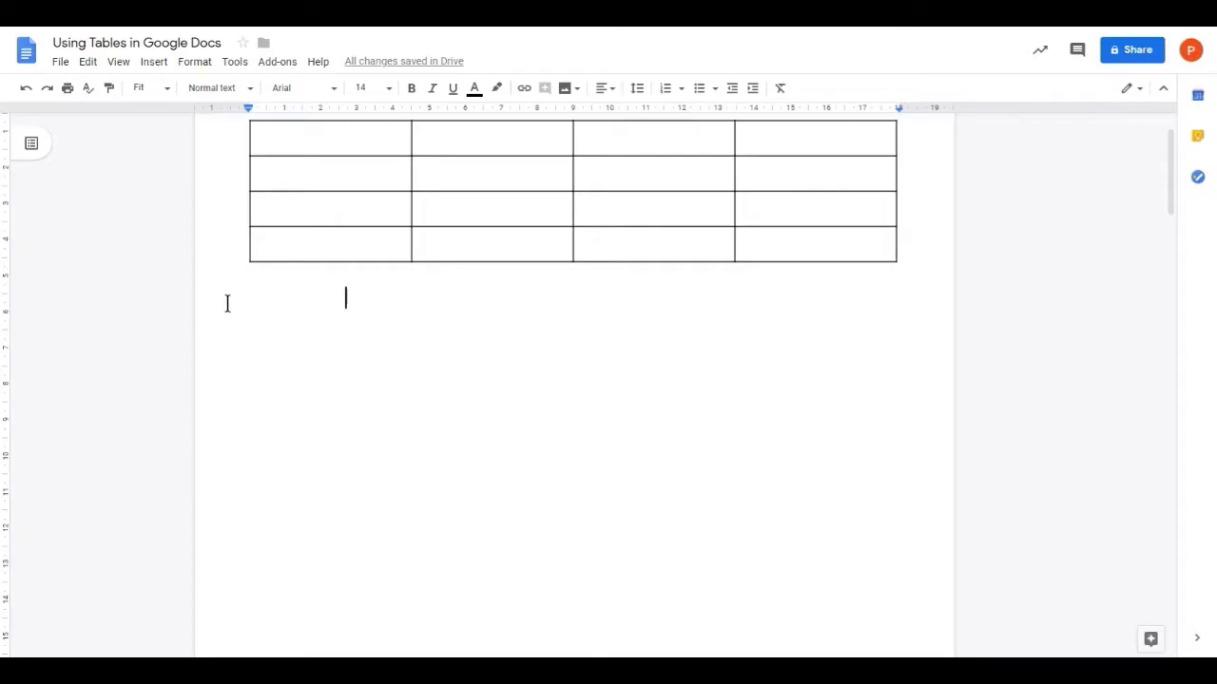
double_click(264, 280)
key("Return")
left_click(157, 61)
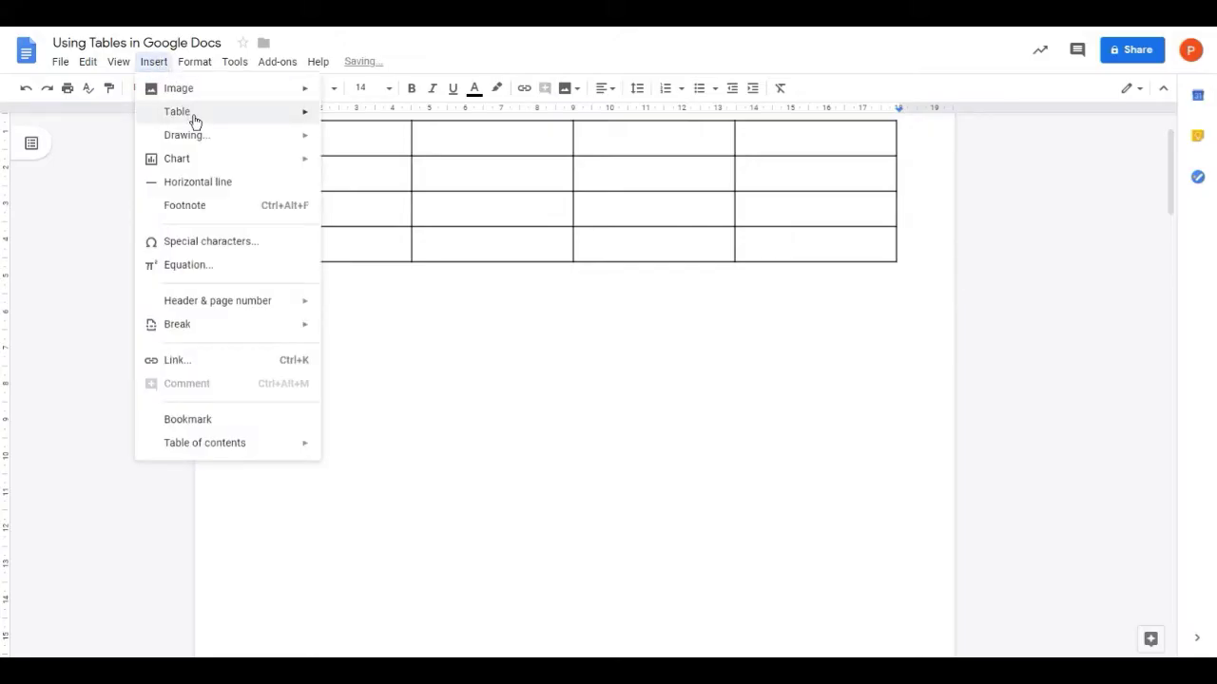
mouse_move(193, 118)
left_click(385, 171)
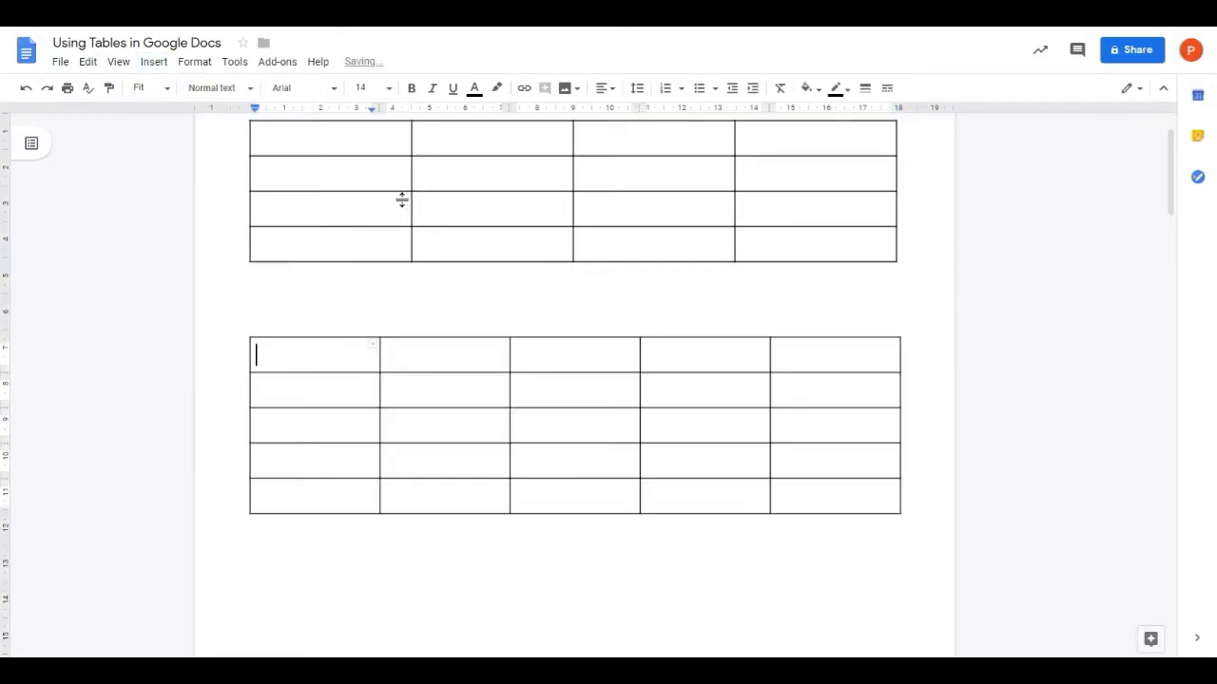
Copy the filled Chicken, Beef and Vegetarian table and paste the duplicate directly below the original.
scroll(628, 407, "down", 10)
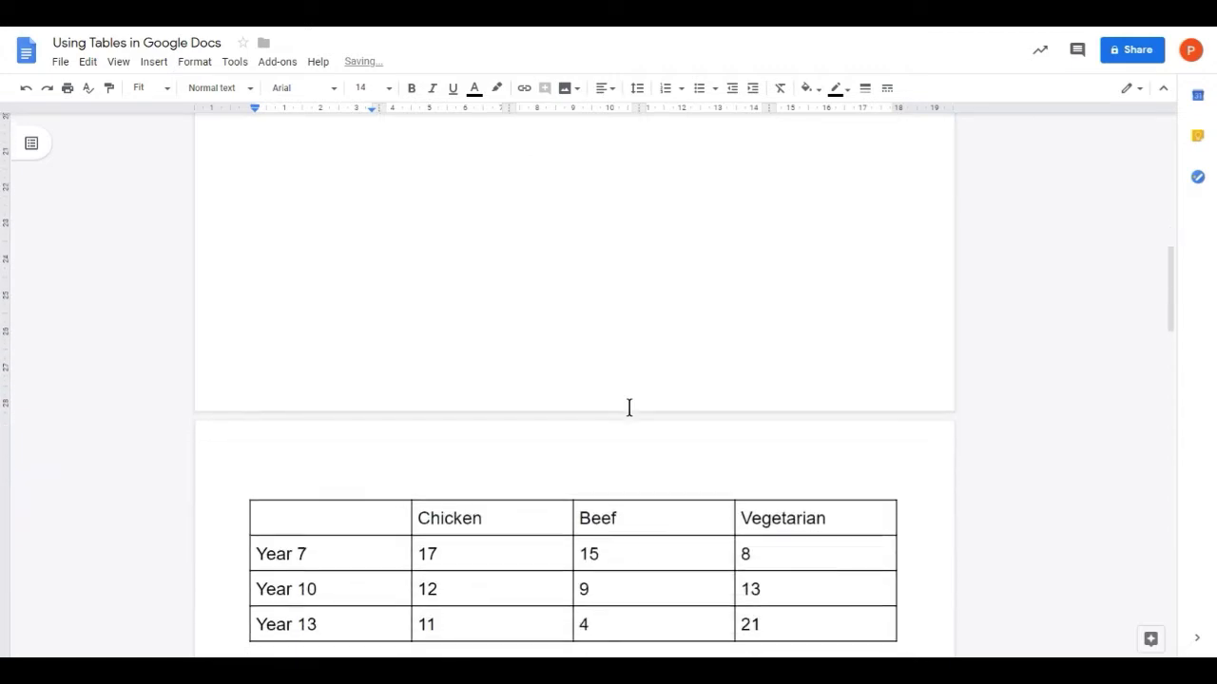
scroll(628, 406, "down", 2)
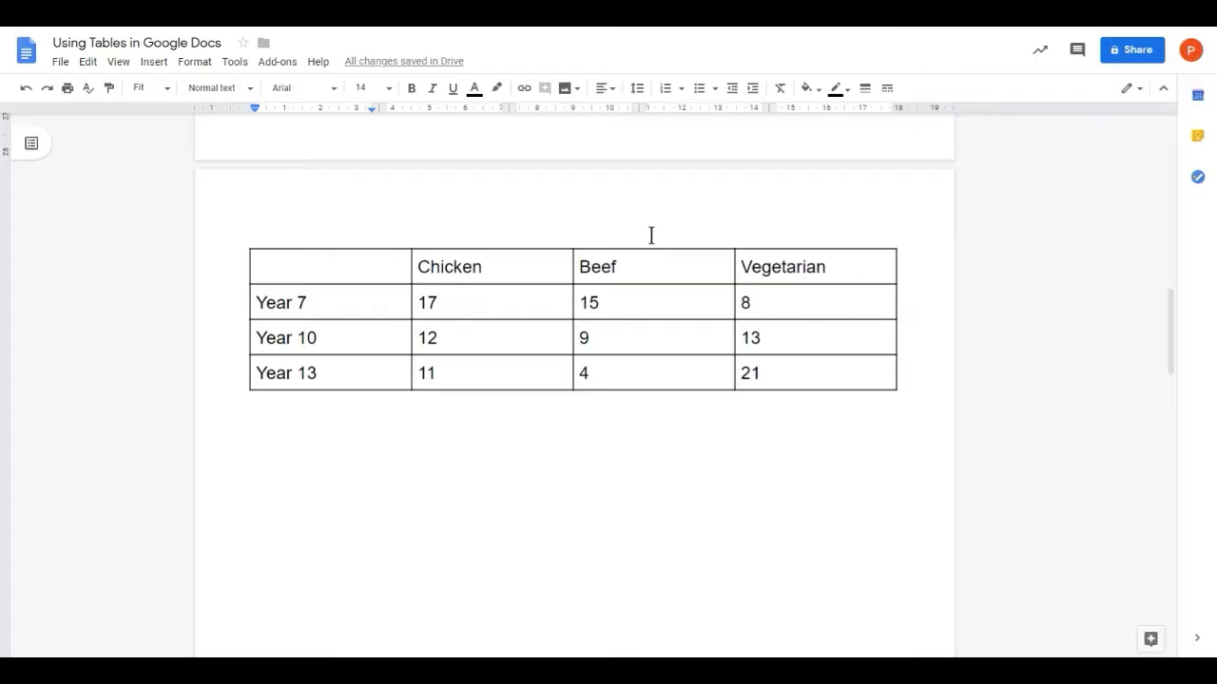
left_click(250, 232)
left_click_drag(250, 232, 254, 428)
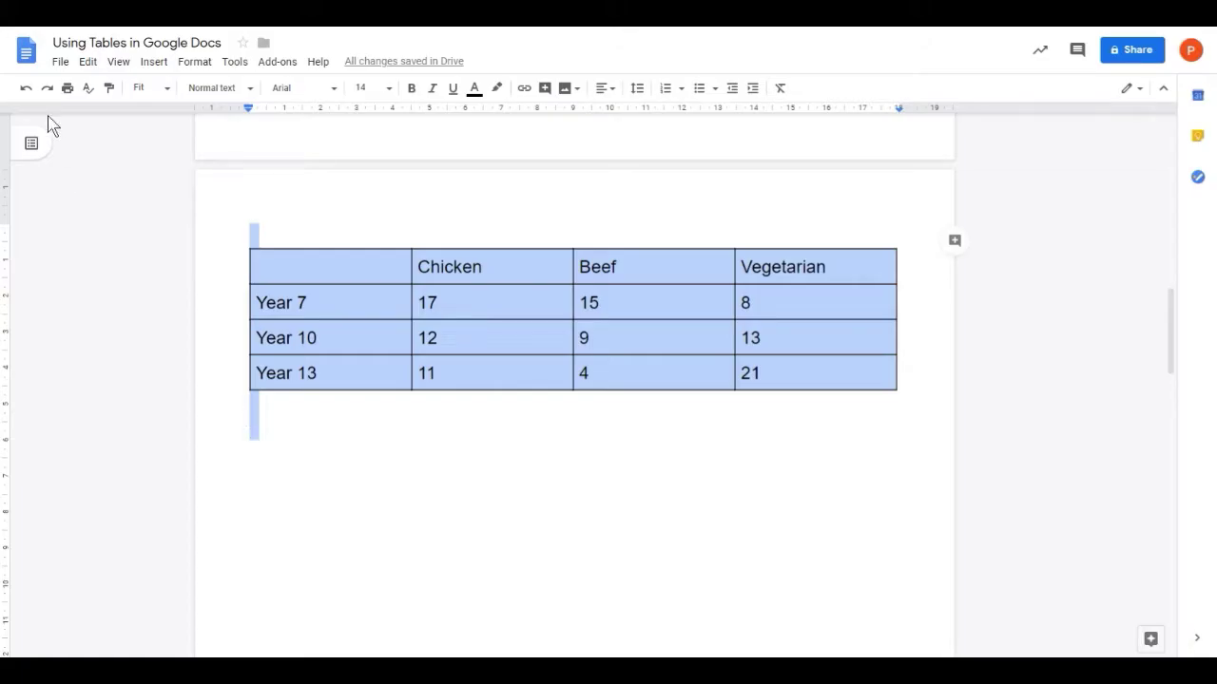
left_click(87, 62)
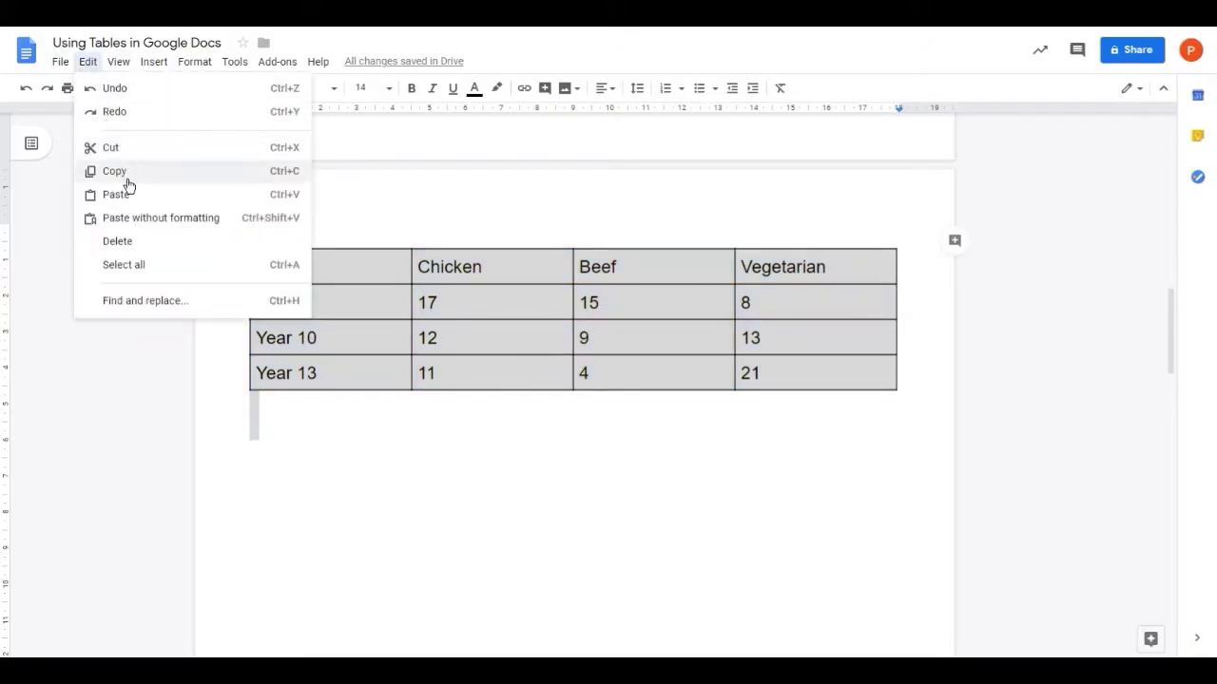
left_click(209, 182)
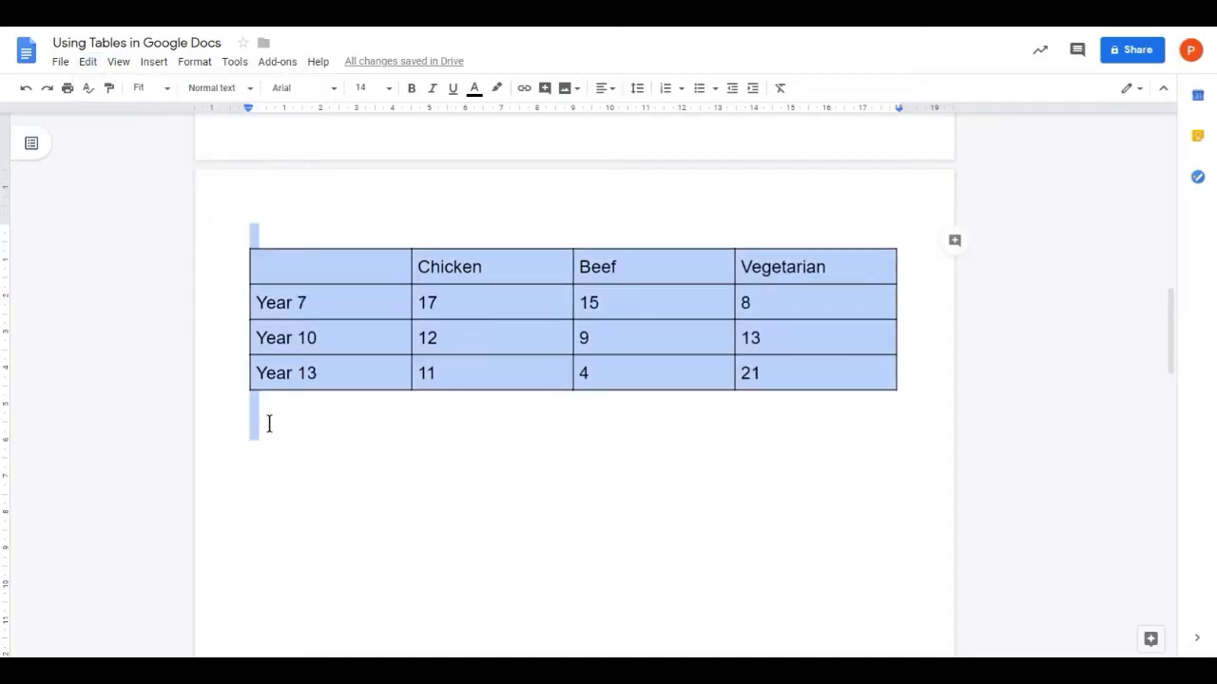
left_click(263, 433)
left_click(87, 62)
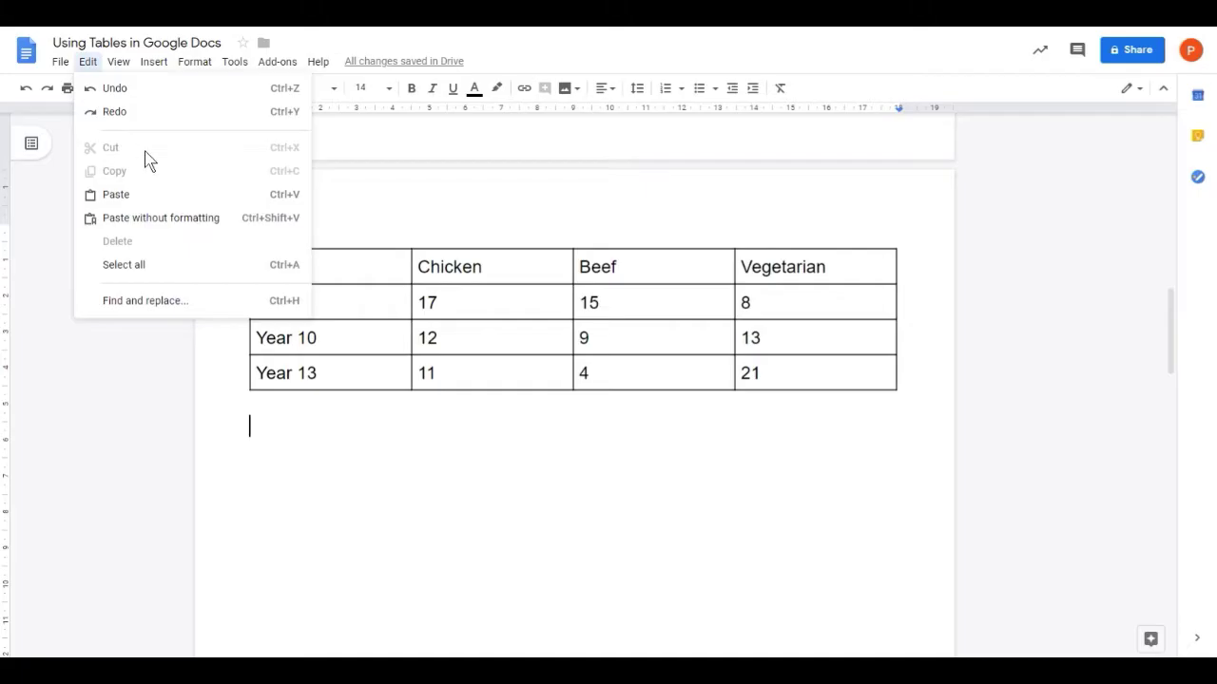
left_click(168, 202)
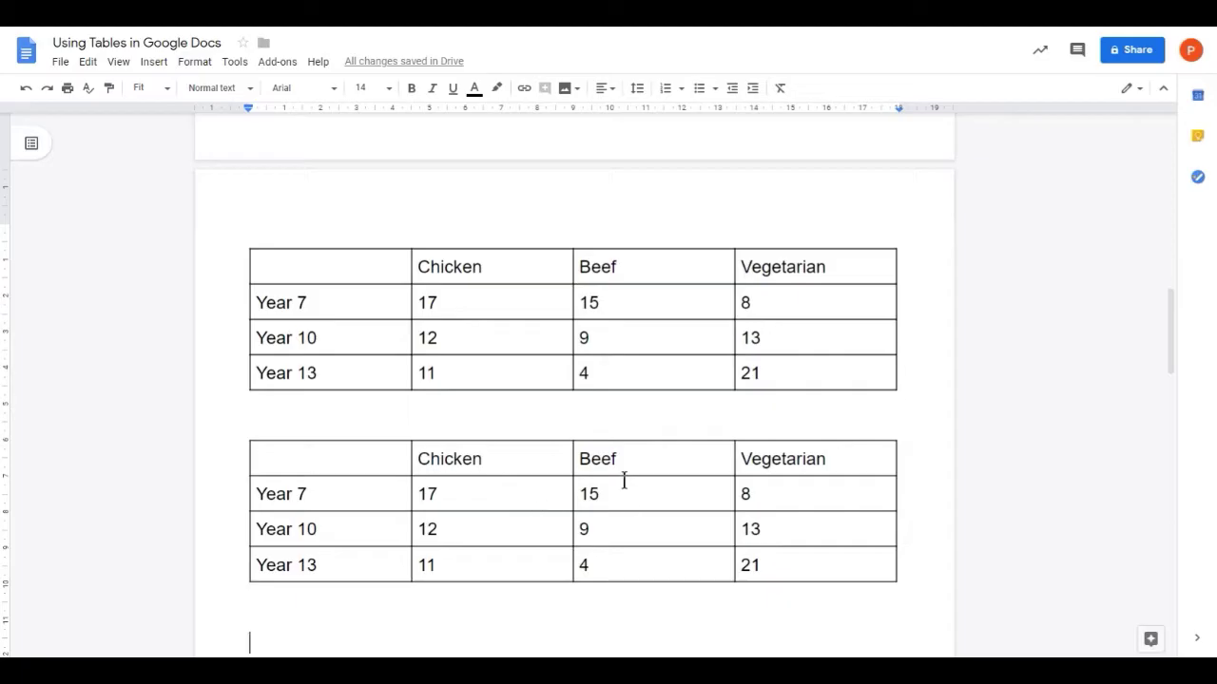
Center the text horizontally in all cells of the duplicated meal table.
scroll(523, 378, "down", 5)
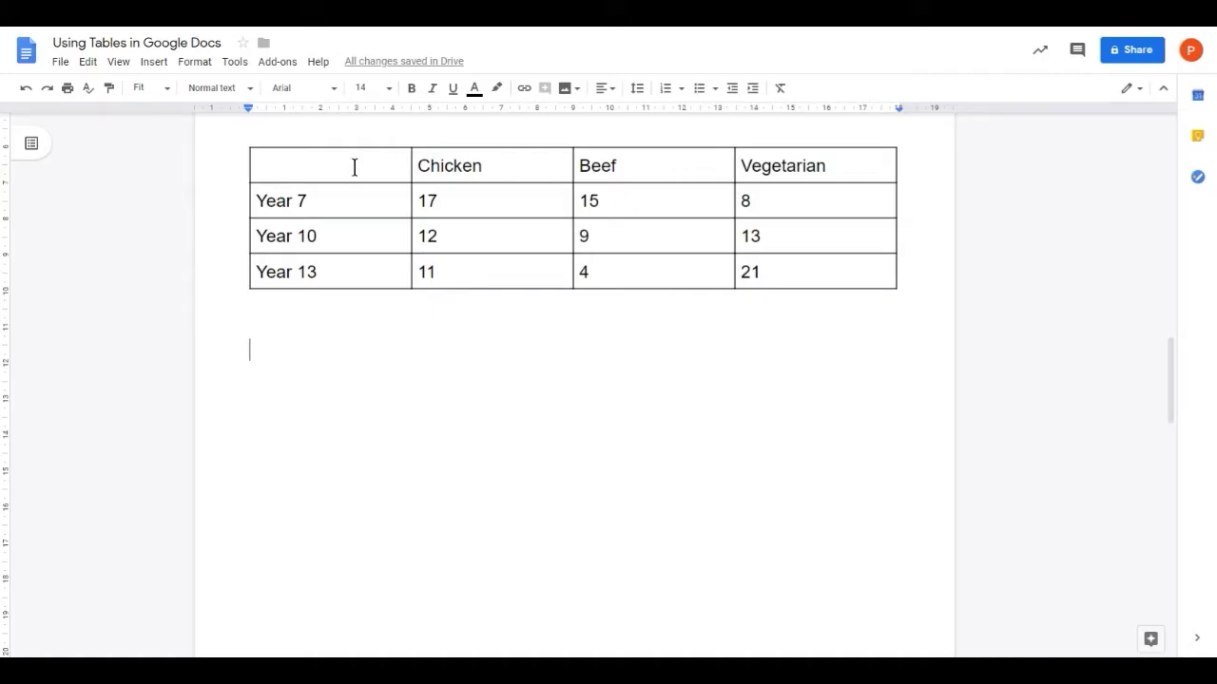
left_click_drag(355, 168, 775, 273)
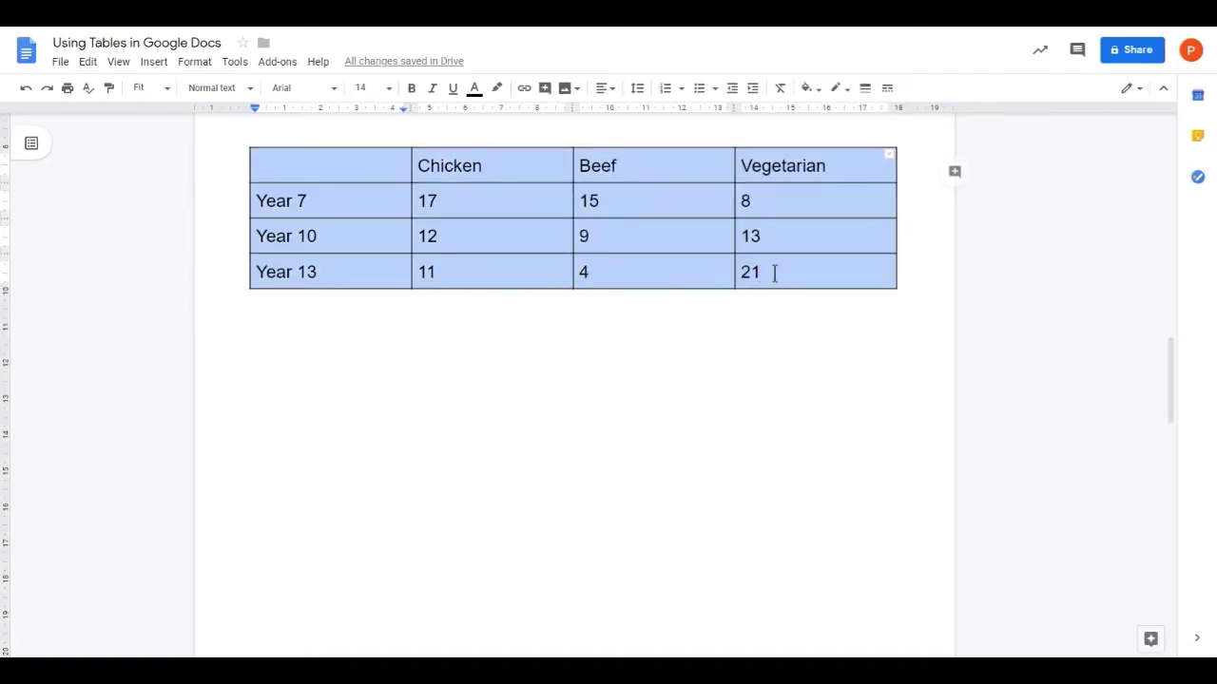
left_click(610, 91)
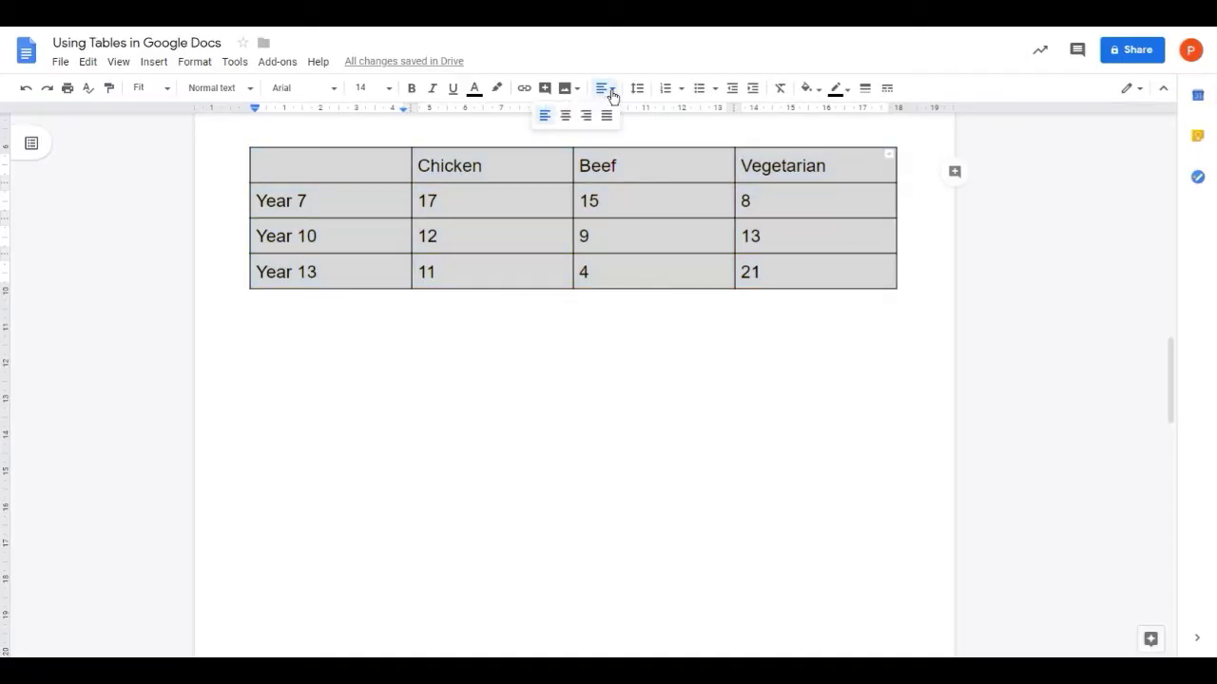
left_click(565, 116)
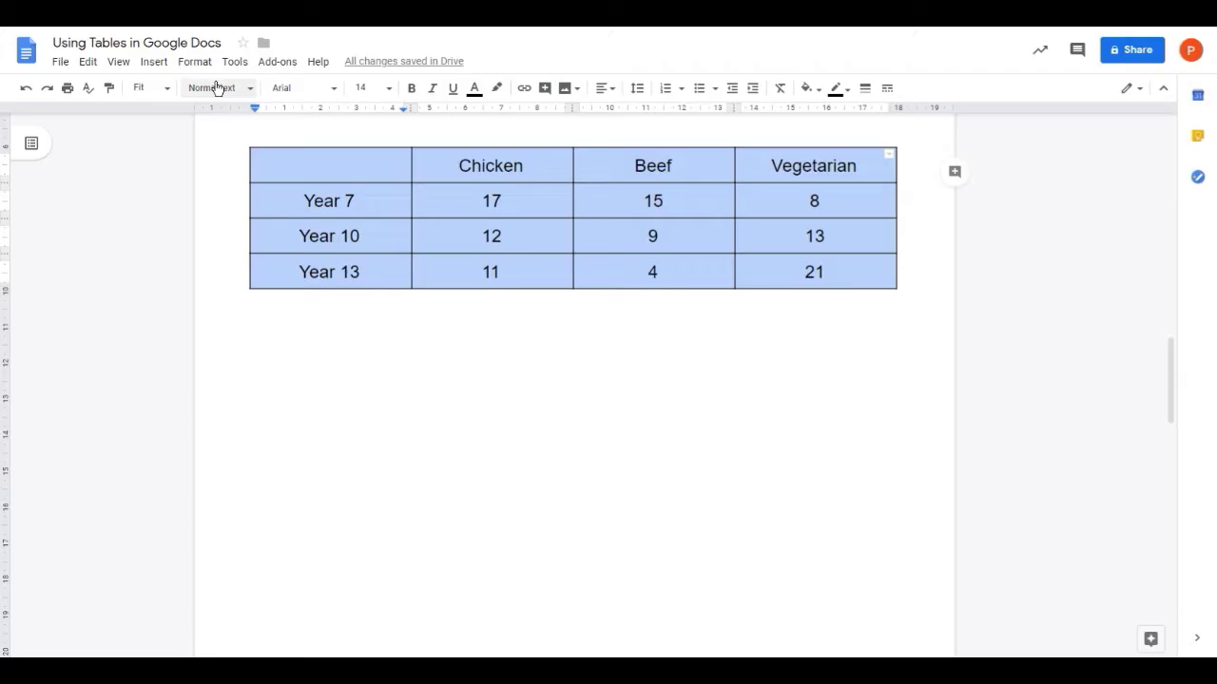
Set the column width of all columns in the duplicated meal table to 3 cm.
left_click(191, 67)
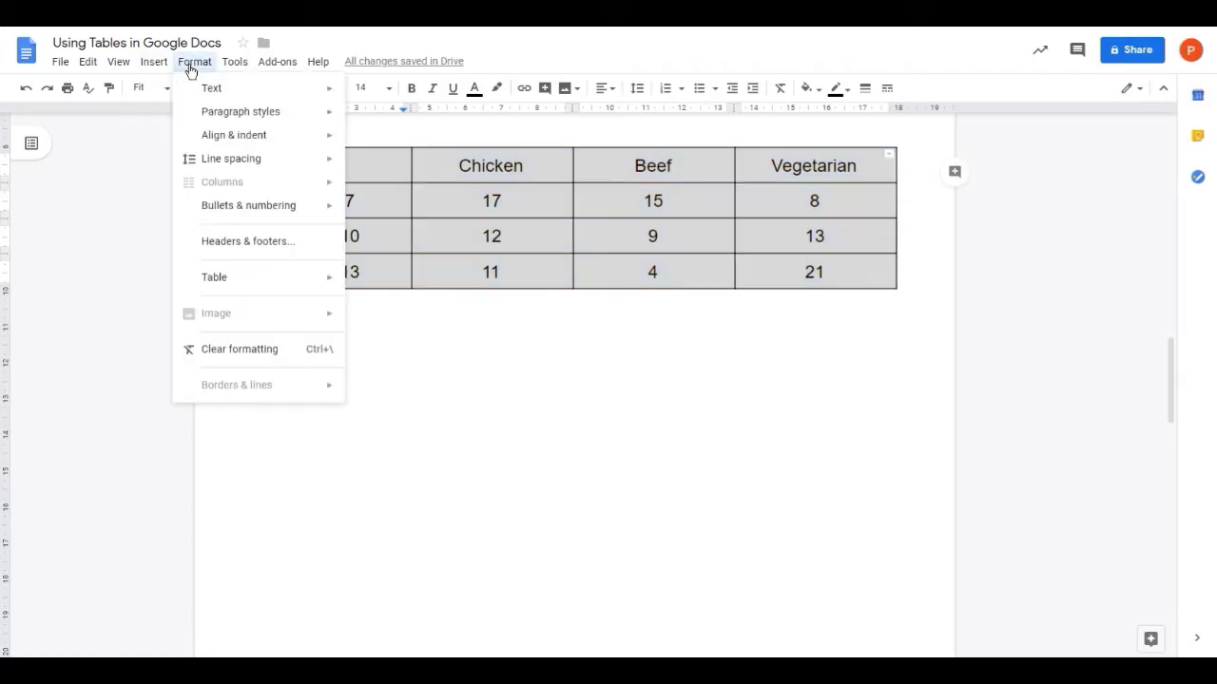
mouse_move(290, 282)
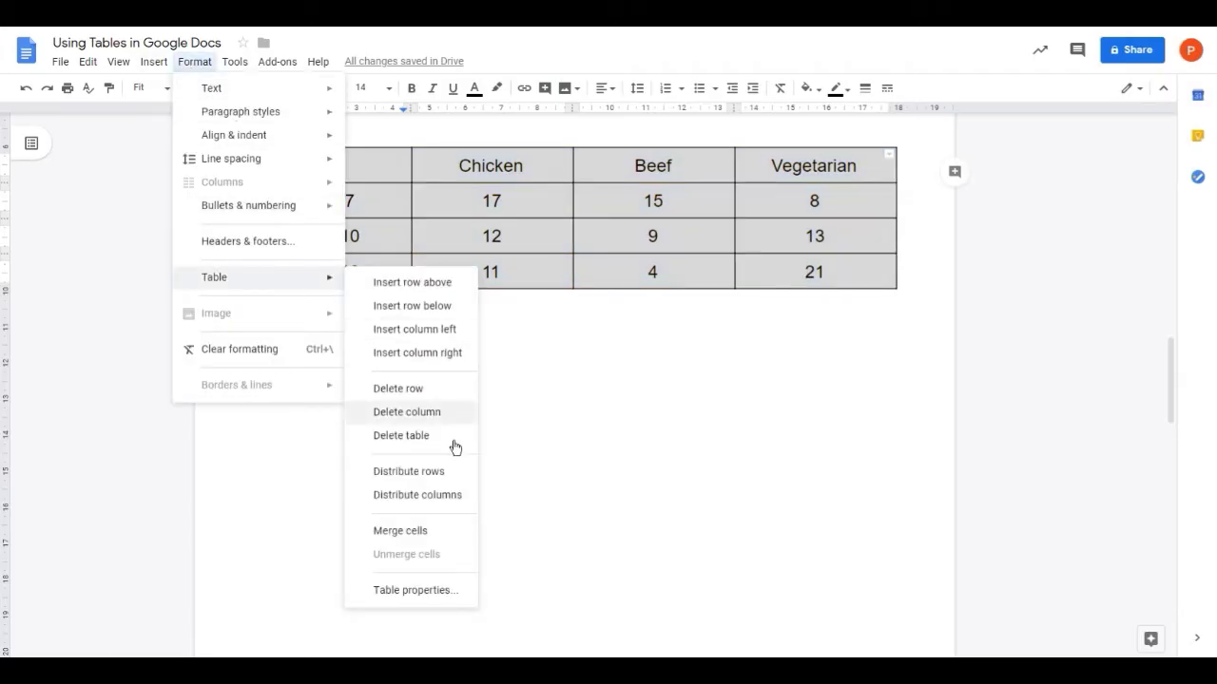
left_click(448, 591)
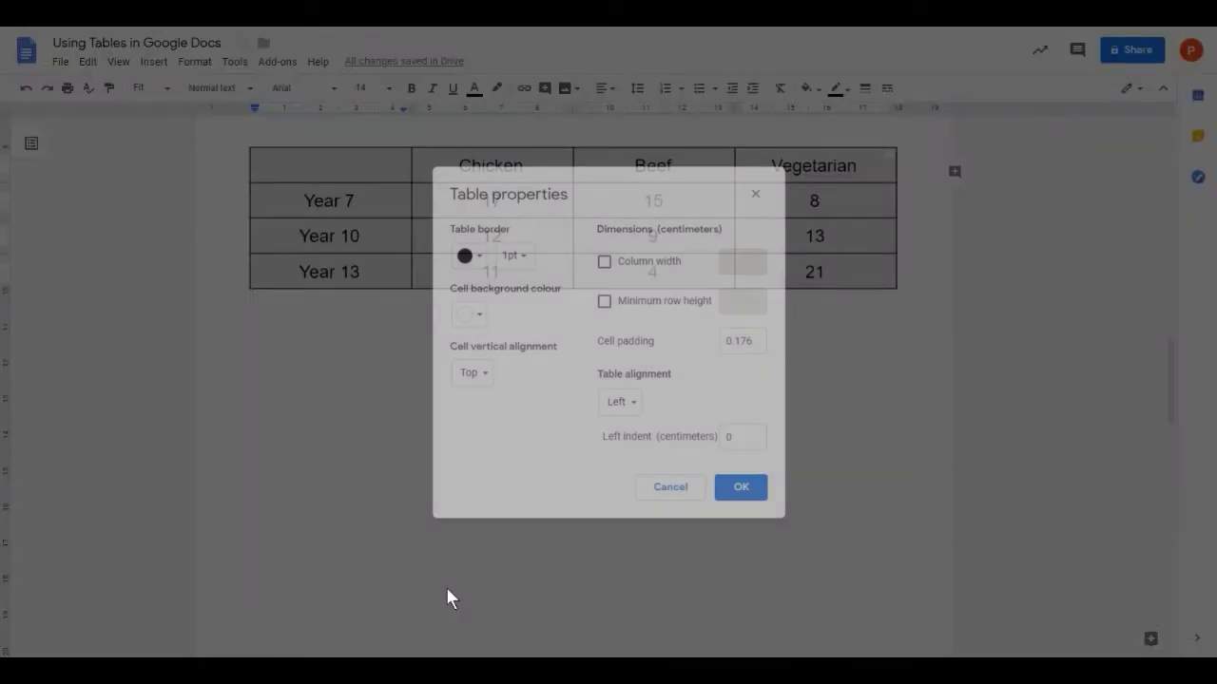
left_click(605, 262)
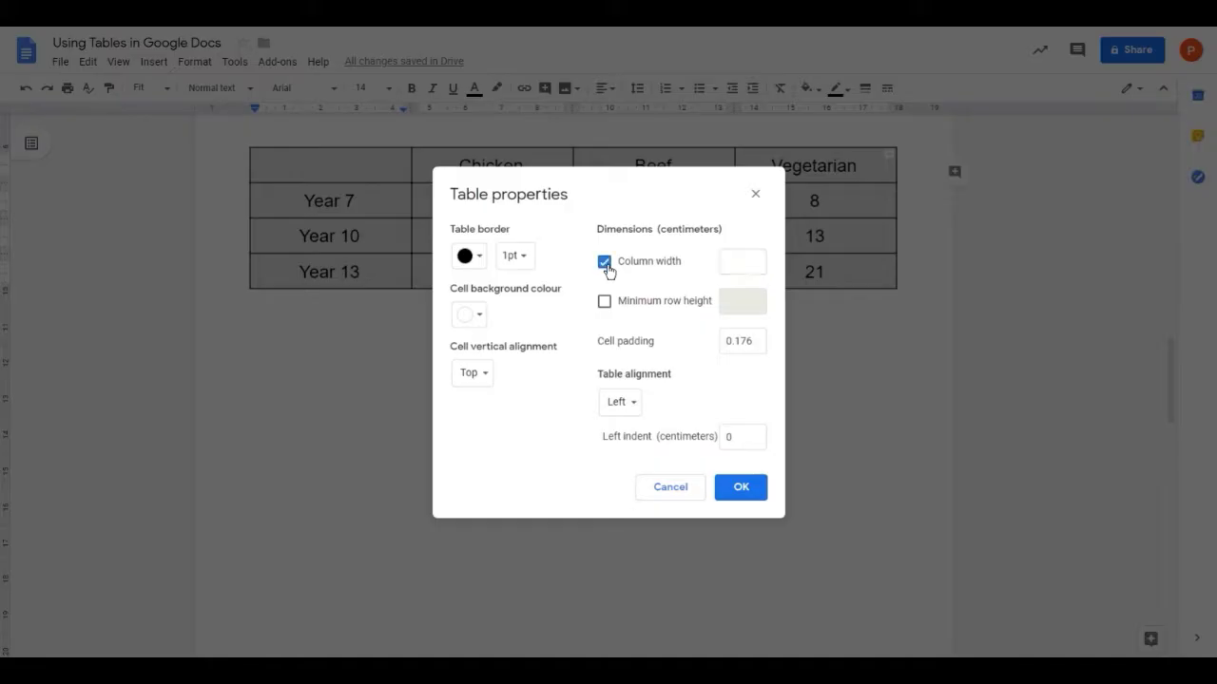
left_click(742, 260)
left_click(743, 487)
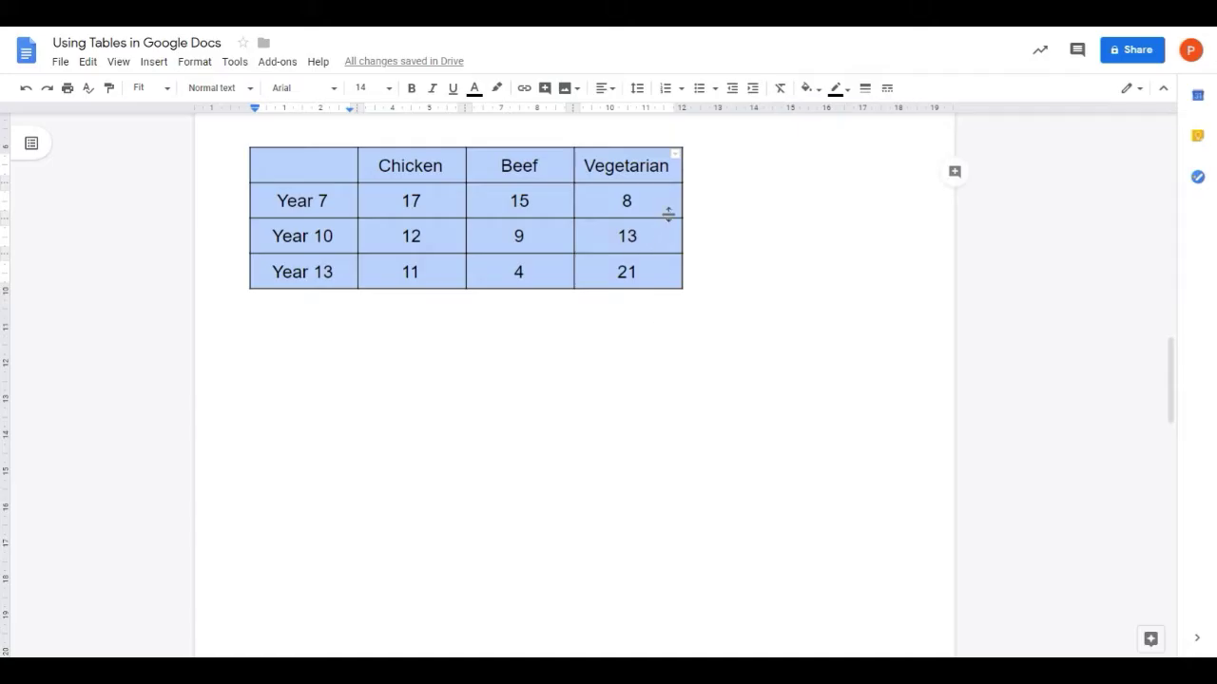
Widen the Vegetarian column by about 0.5 cm and distribute the table's columns evenly.
left_click_drag(681, 197, 700, 196)
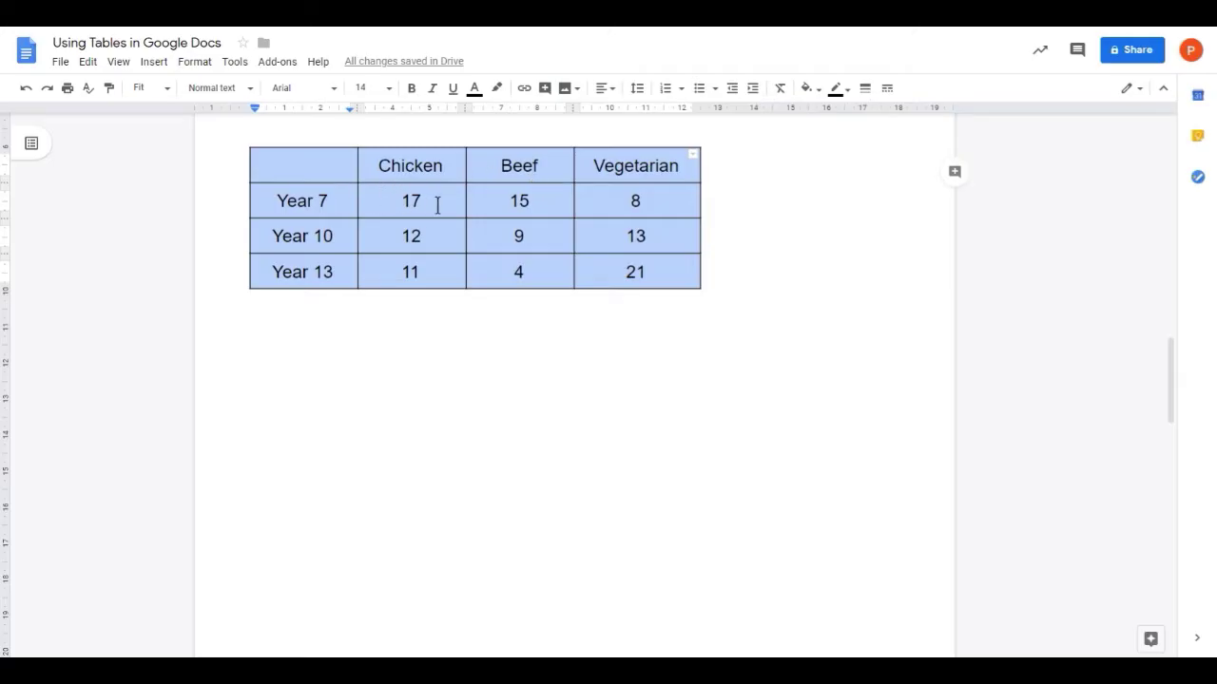
left_click(197, 64)
mouse_move(245, 282)
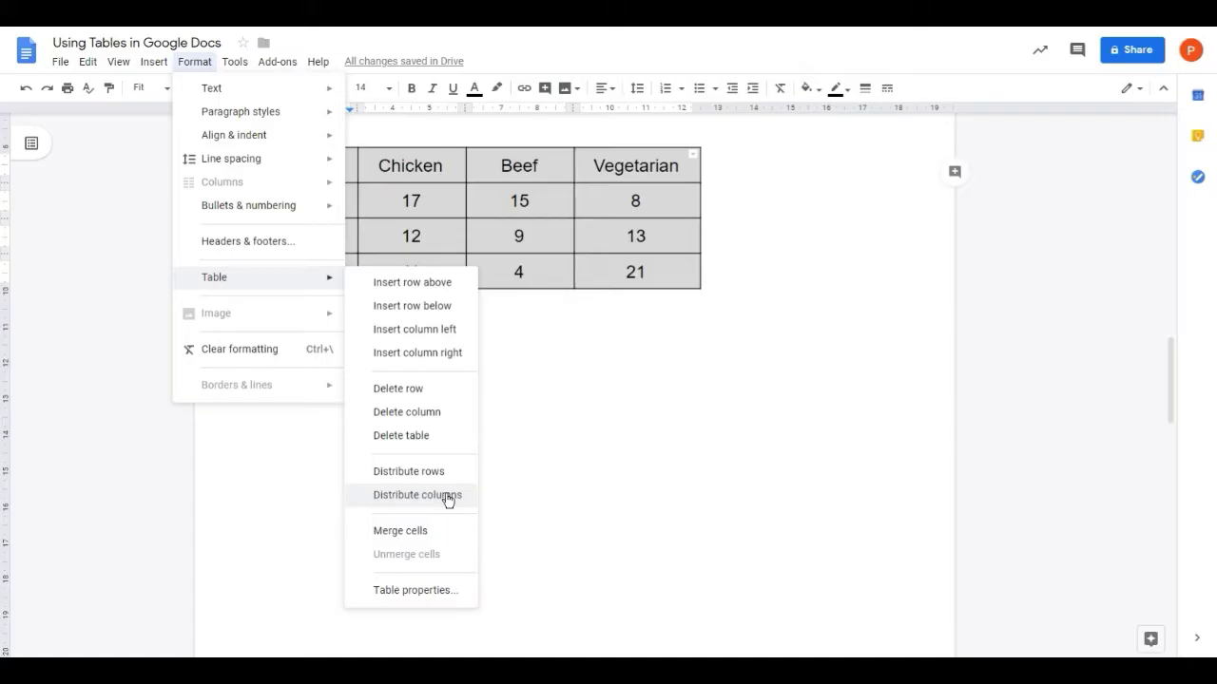
left_click(447, 495)
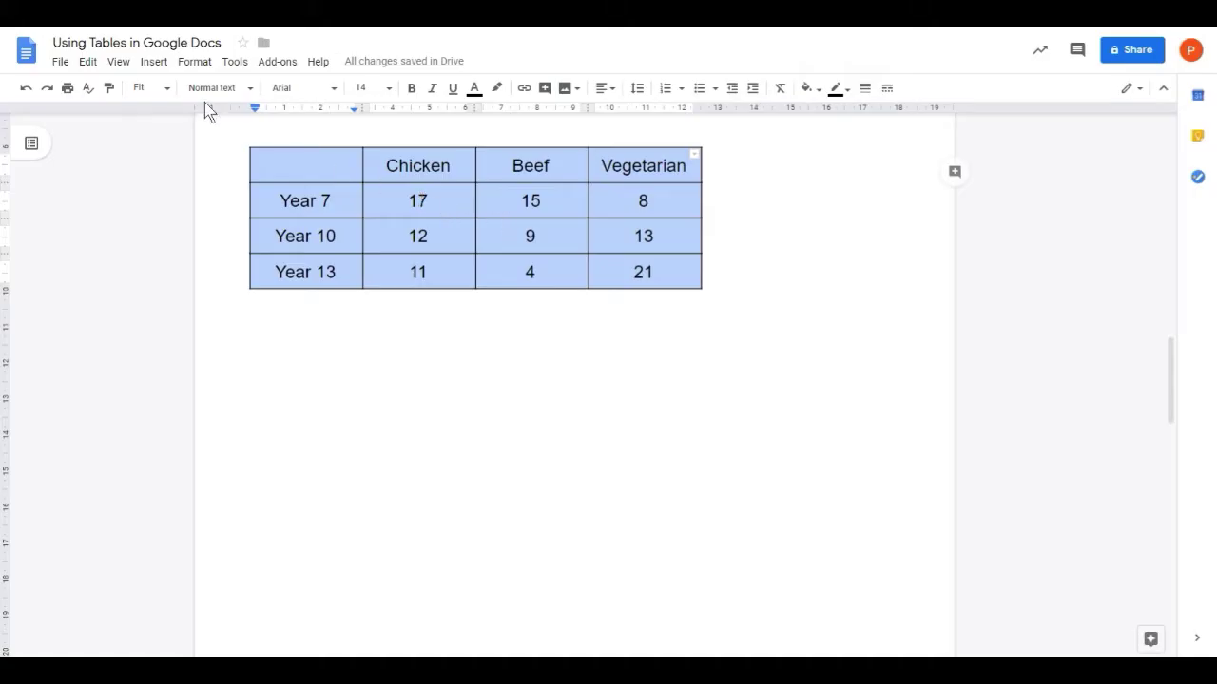
Set the table alignment of the duplicated meal table to Centre so it sits mid-page.
left_click(195, 63)
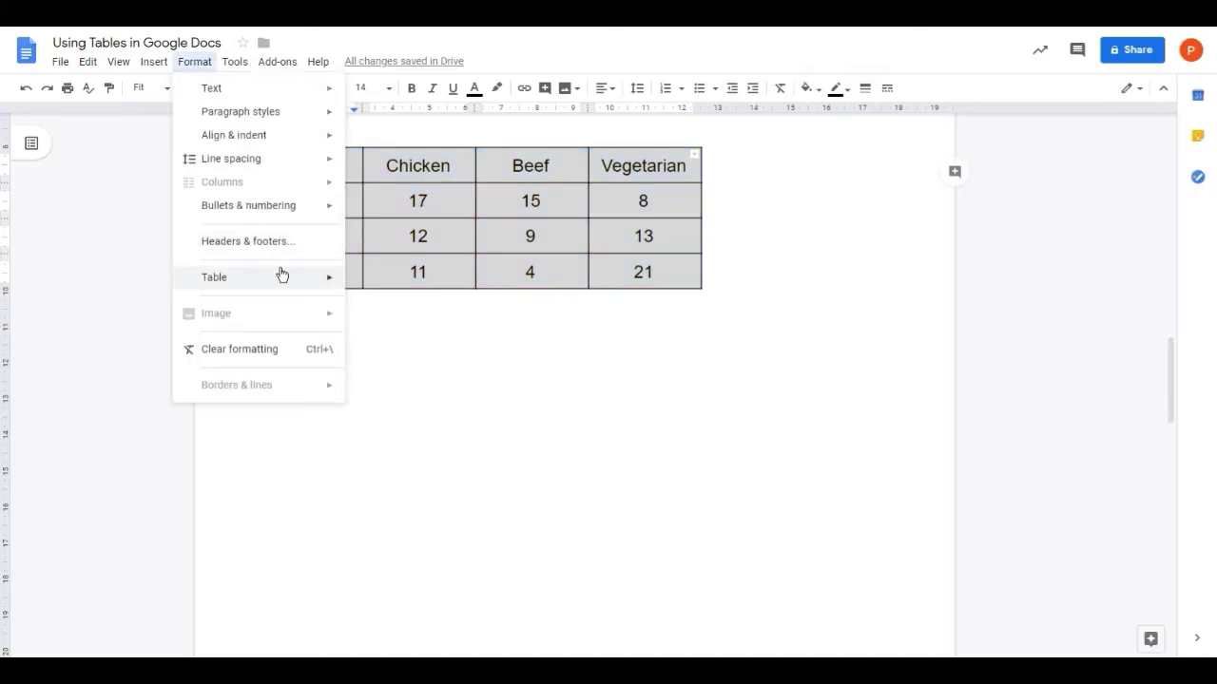
left_click(439, 588)
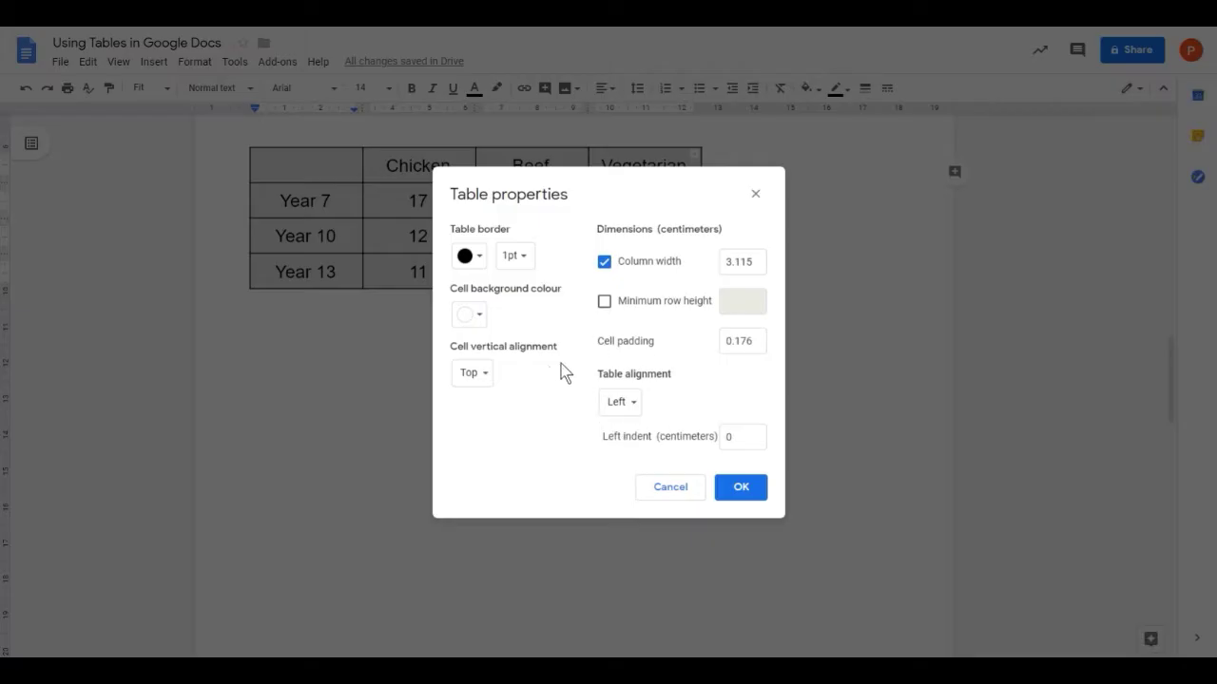
left_click(634, 410)
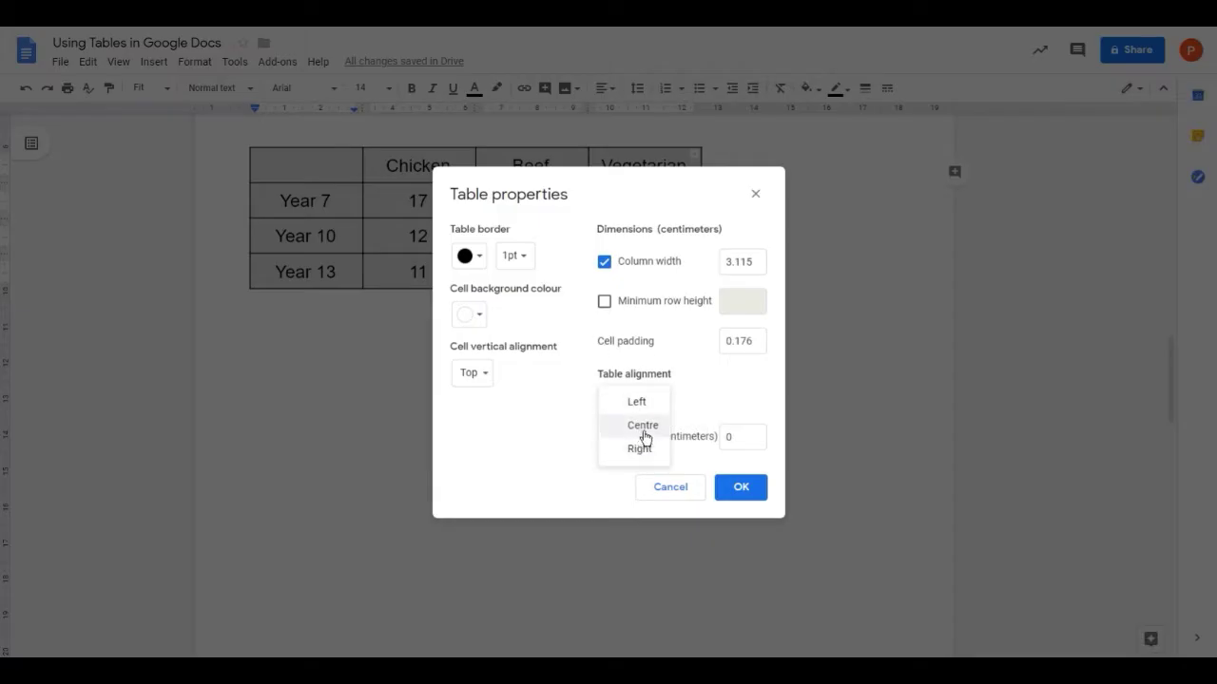
left_click(641, 428)
left_click(742, 493)
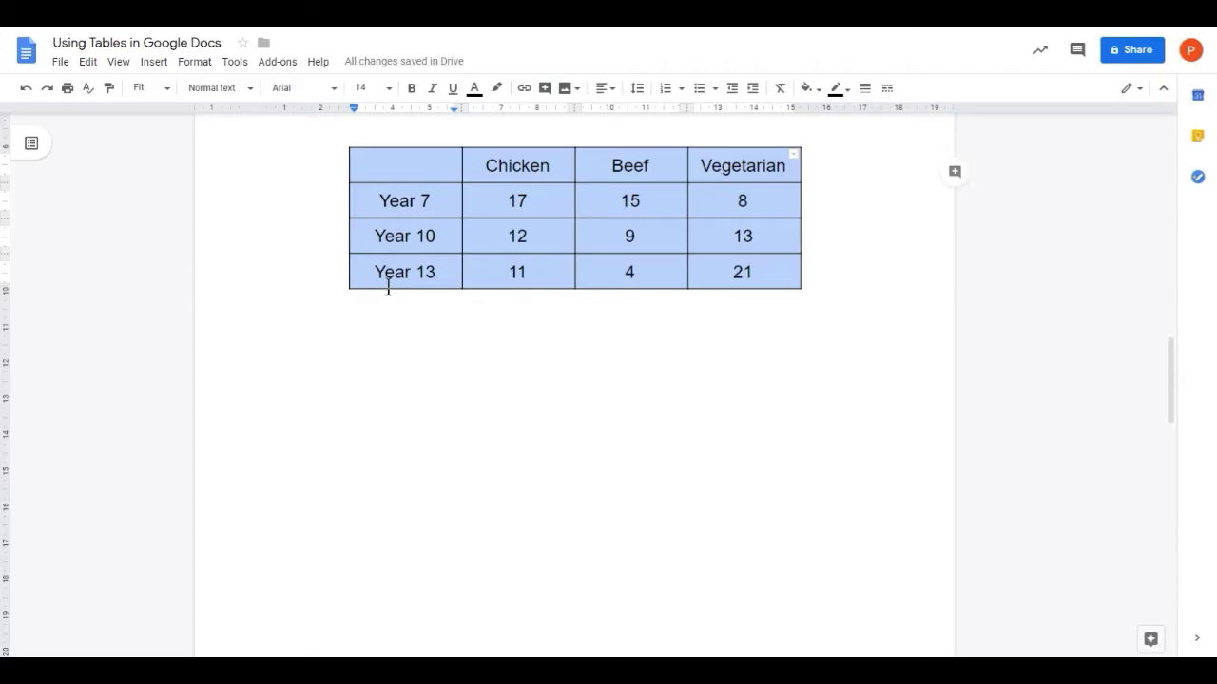
Enable a minimum row height of about 1.5 cm for all rows of the meal table.
left_click(194, 61)
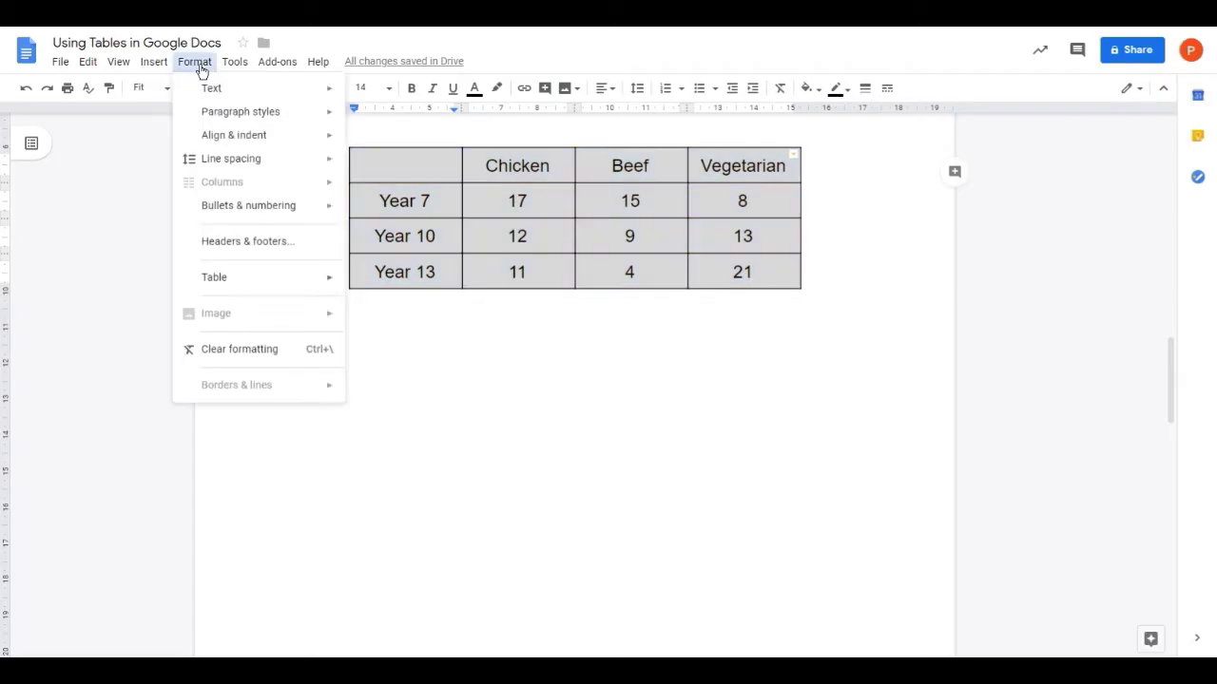
mouse_move(266, 288)
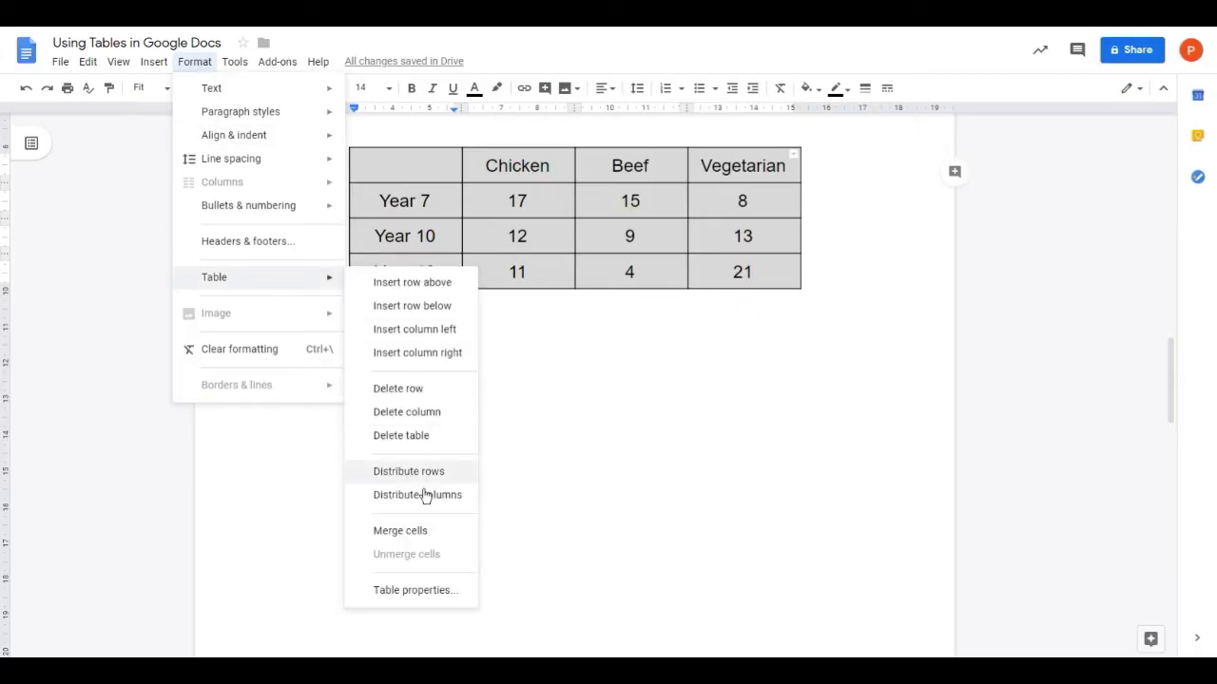
left_click(437, 592)
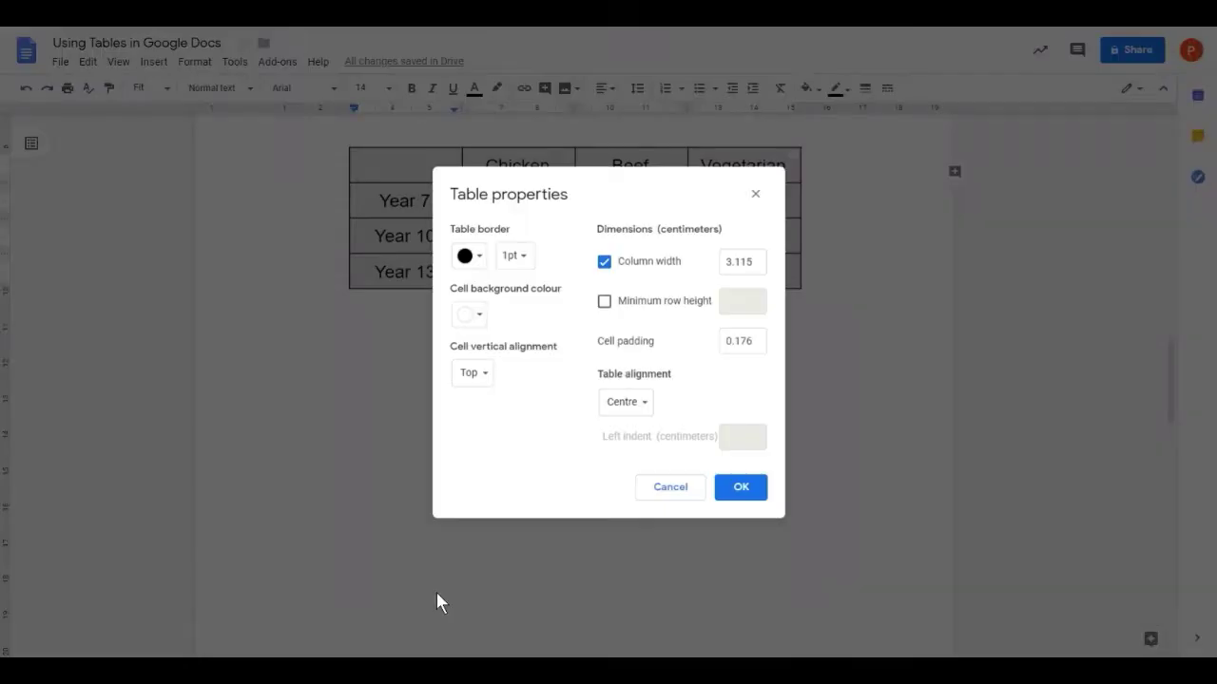
left_click(605, 302)
left_click(726, 302)
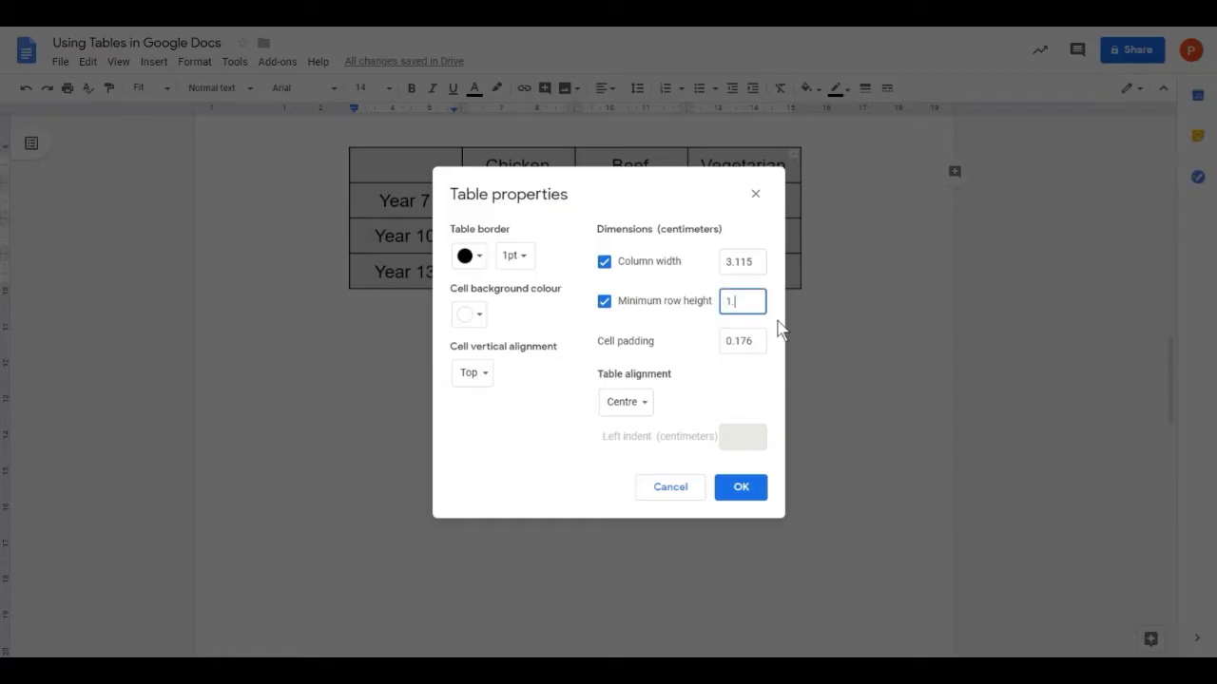
left_click(740, 486)
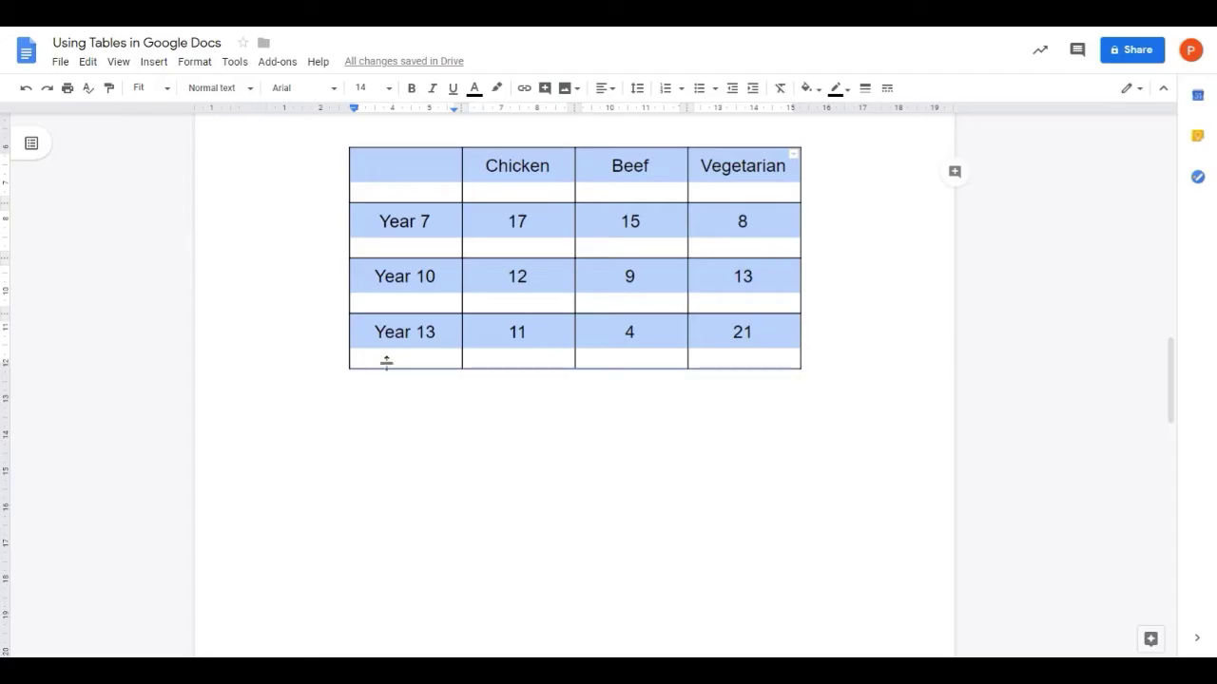
Reduce the Year 13 row's height by about 0.5 cm and distribute the table's rows evenly.
left_click_drag(388, 349, 388, 351)
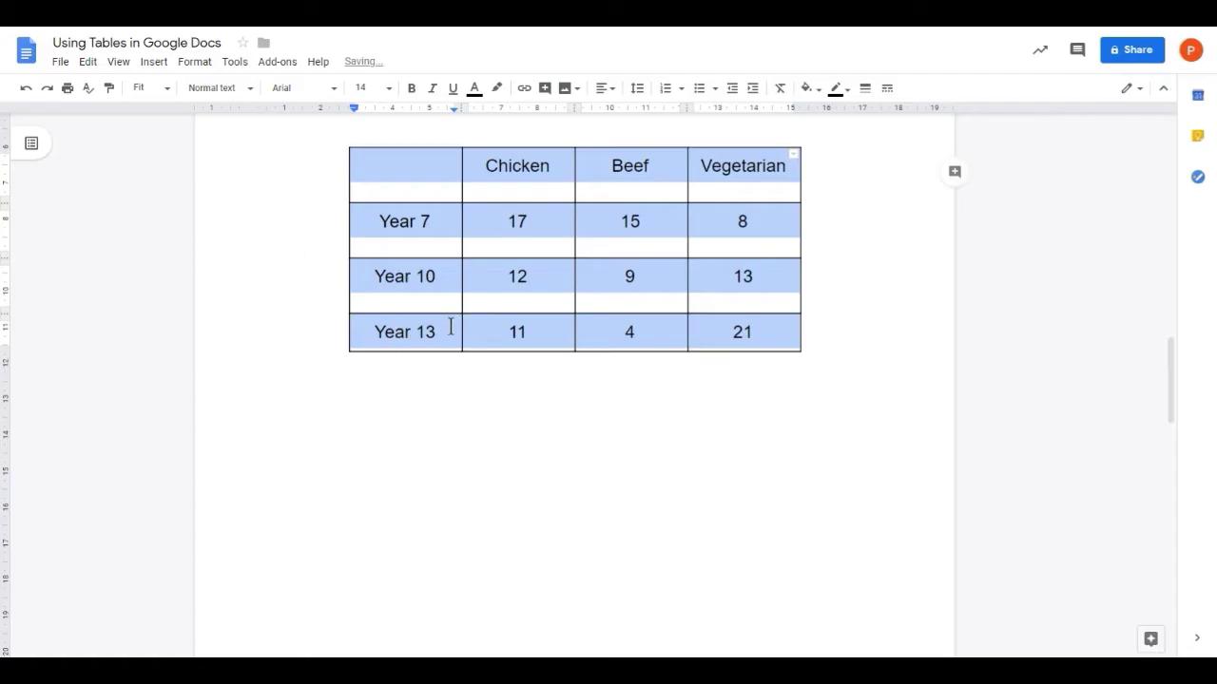
left_click(198, 62)
mouse_move(299, 276)
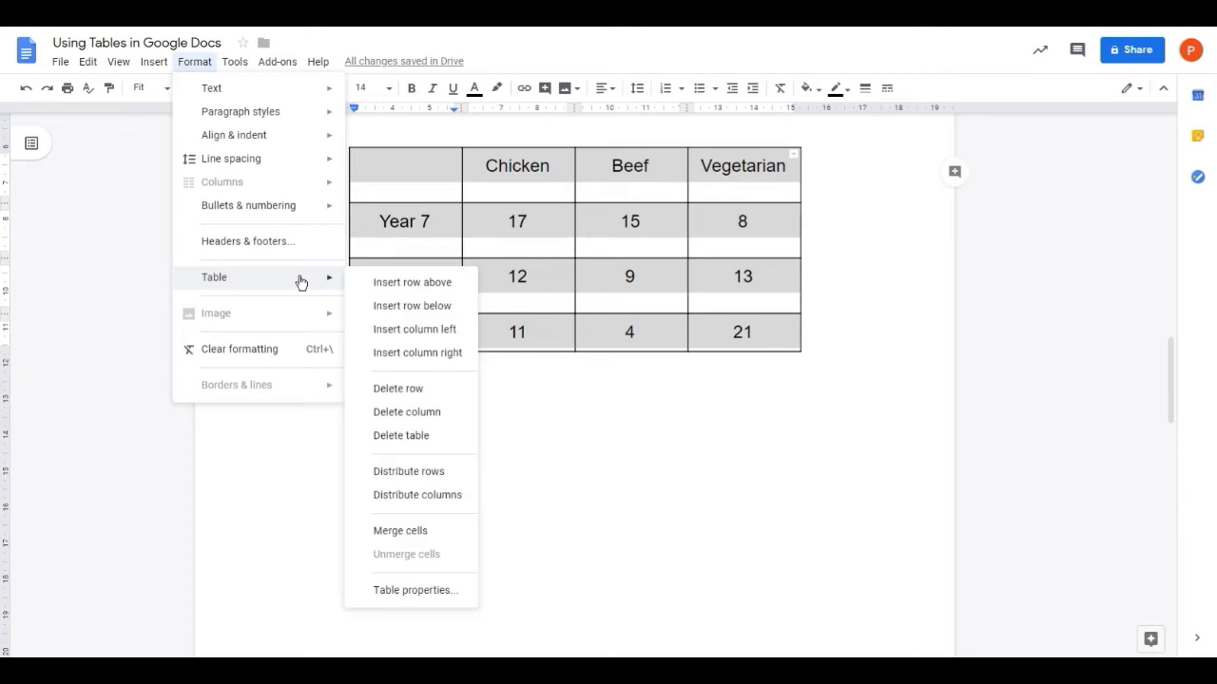
left_click(423, 472)
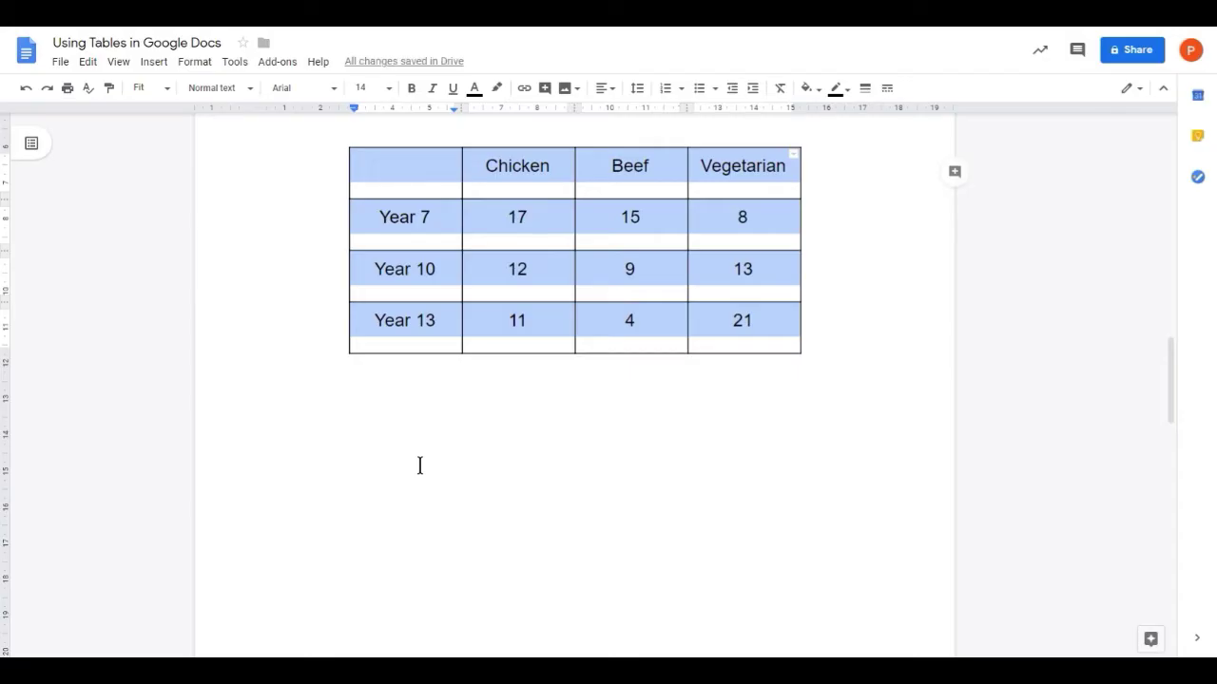
left_click(557, 237)
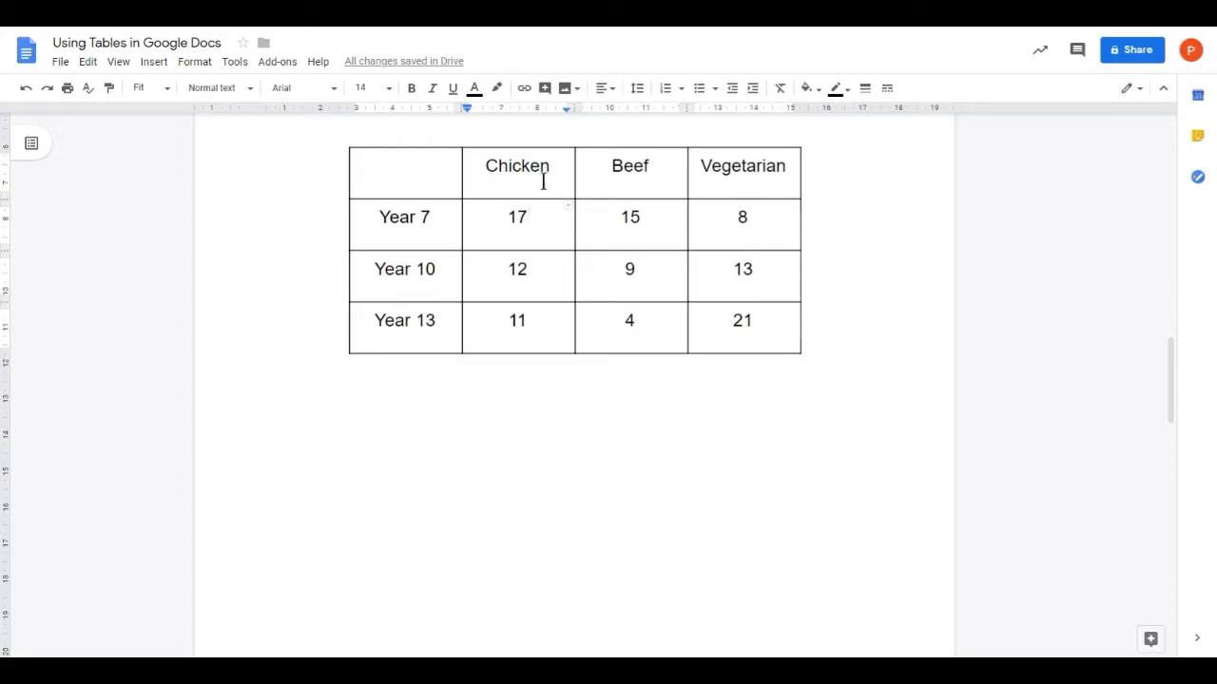
Set the cell vertical alignment to Middle for all cells of the meal table.
left_click_drag(415, 172, 741, 318)
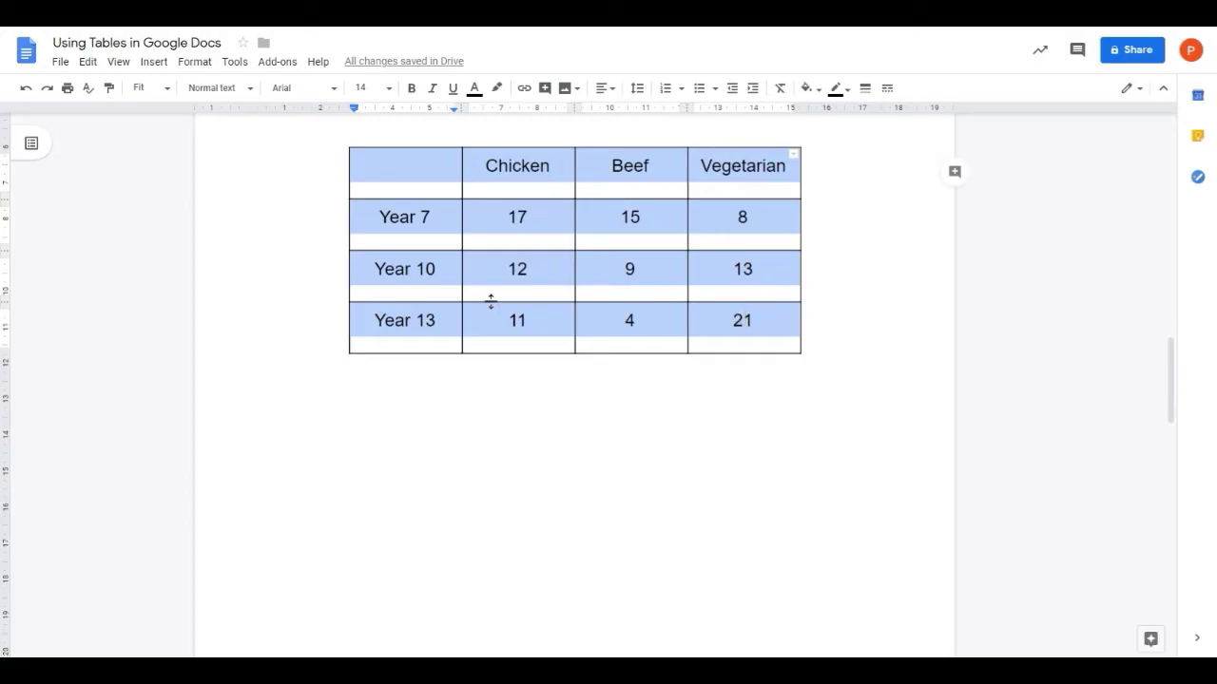
left_click(193, 62)
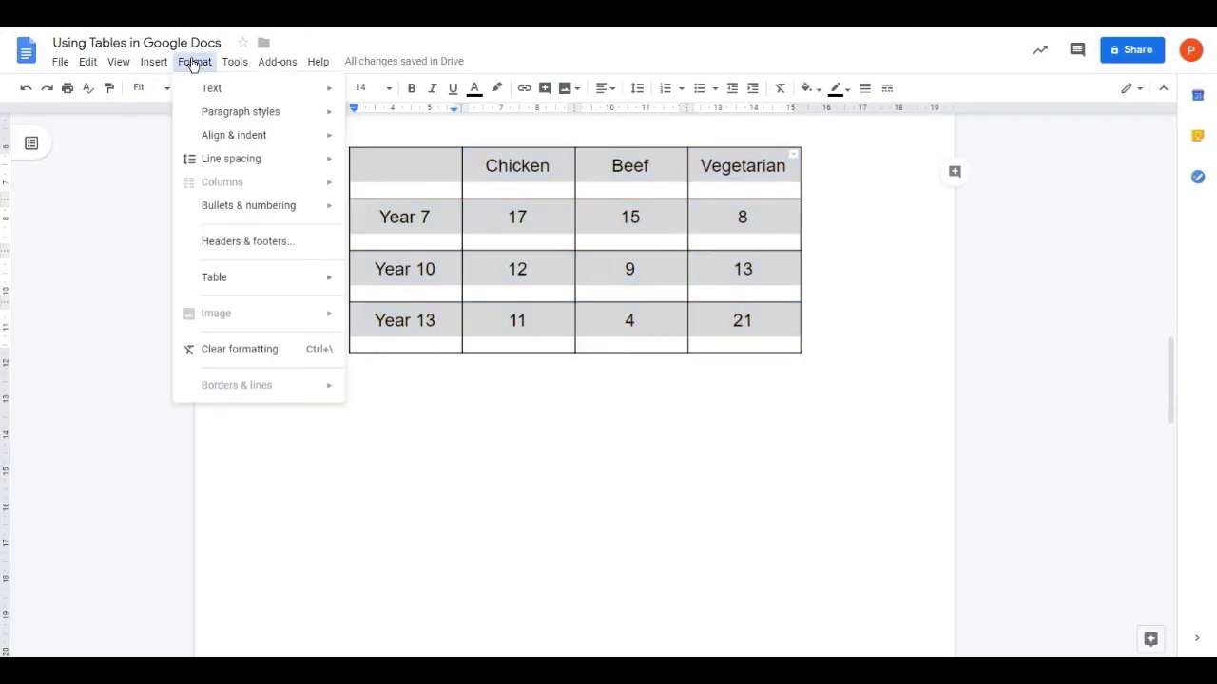
mouse_move(264, 278)
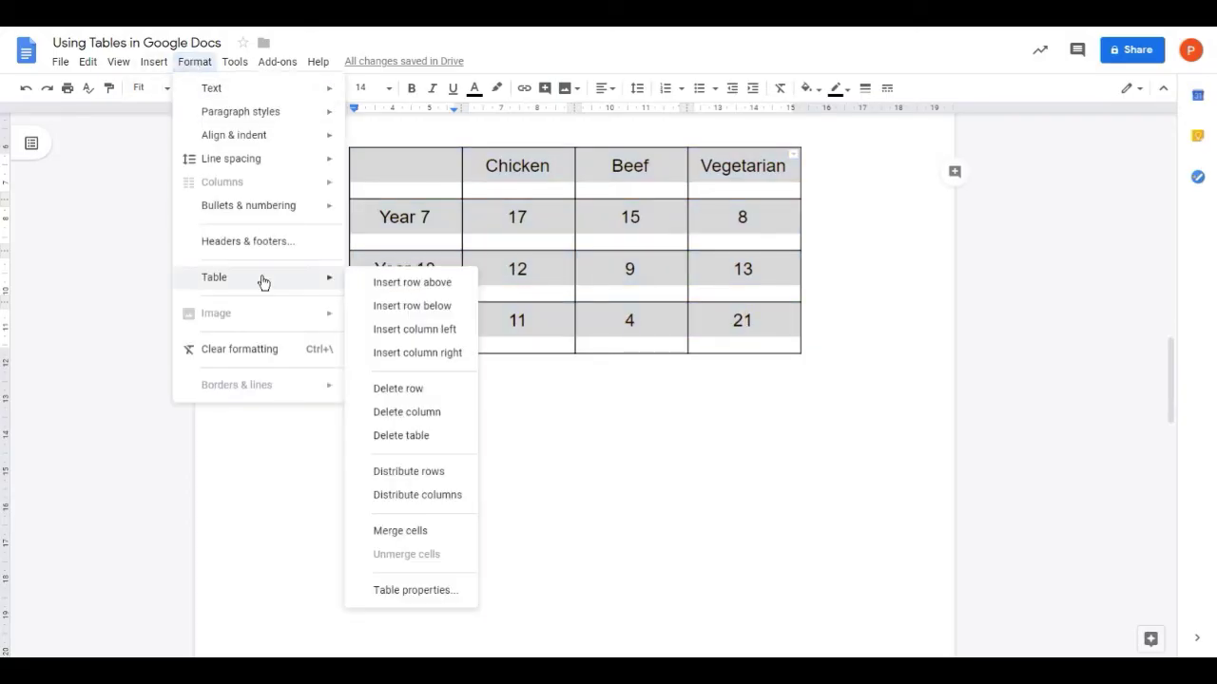
left_click(425, 590)
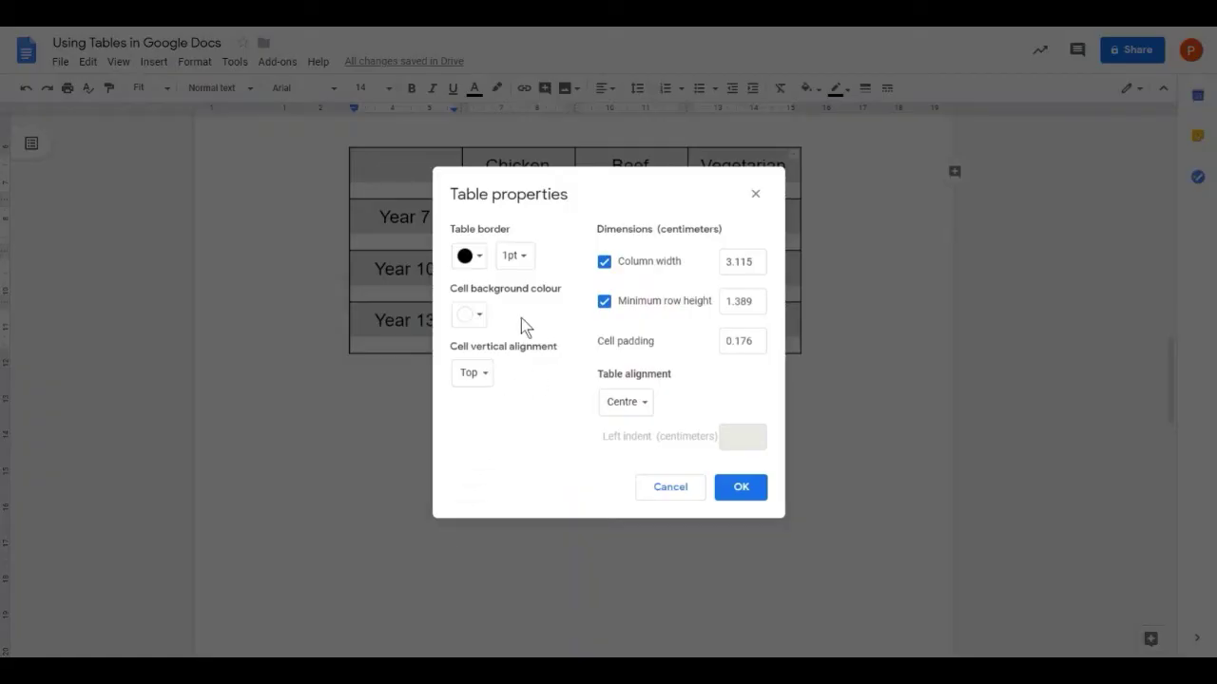
left_click(484, 374)
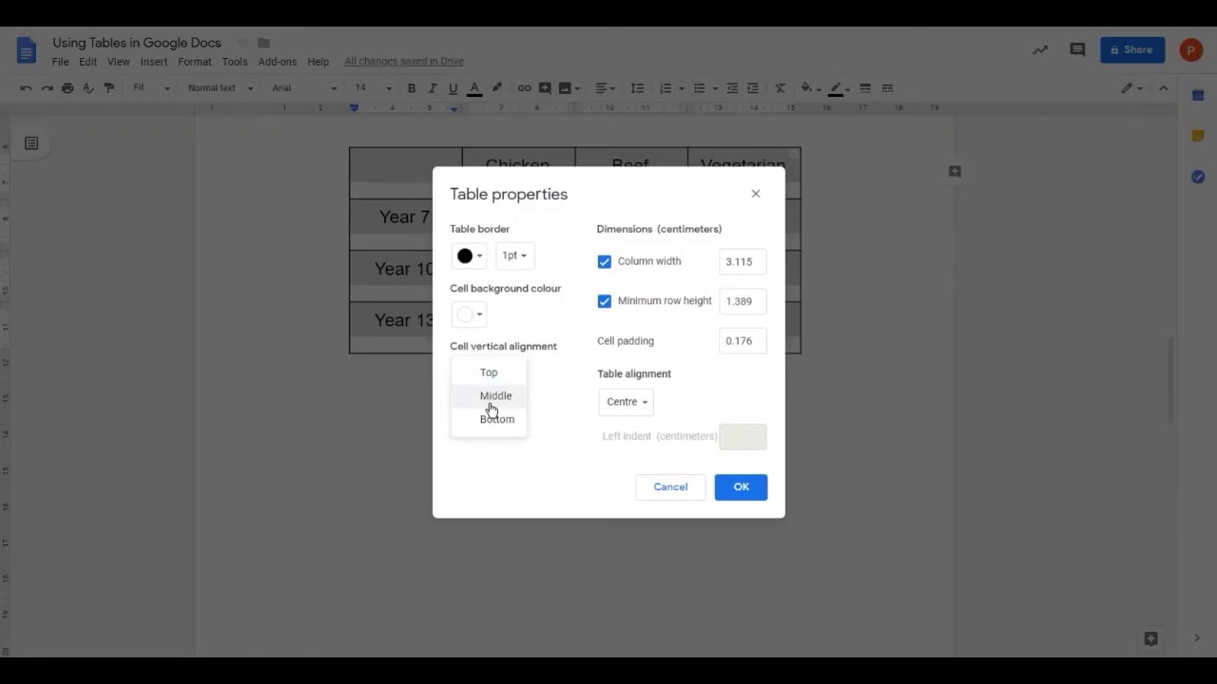
left_click(493, 408)
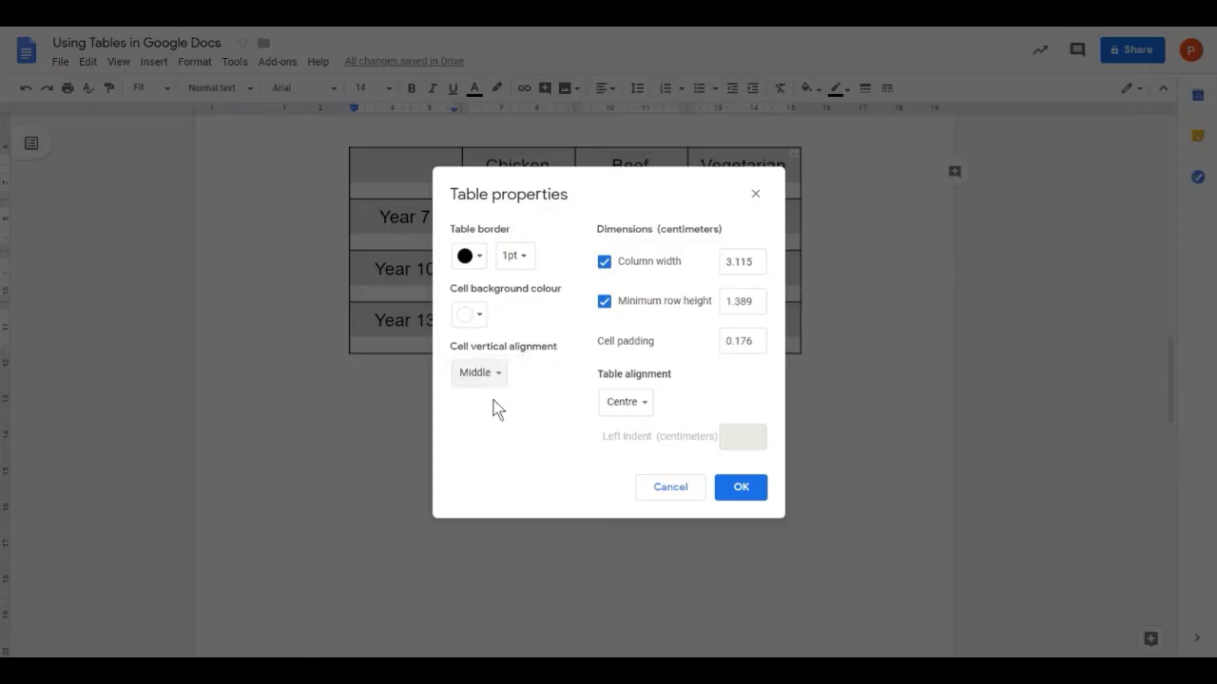
left_click(740, 488)
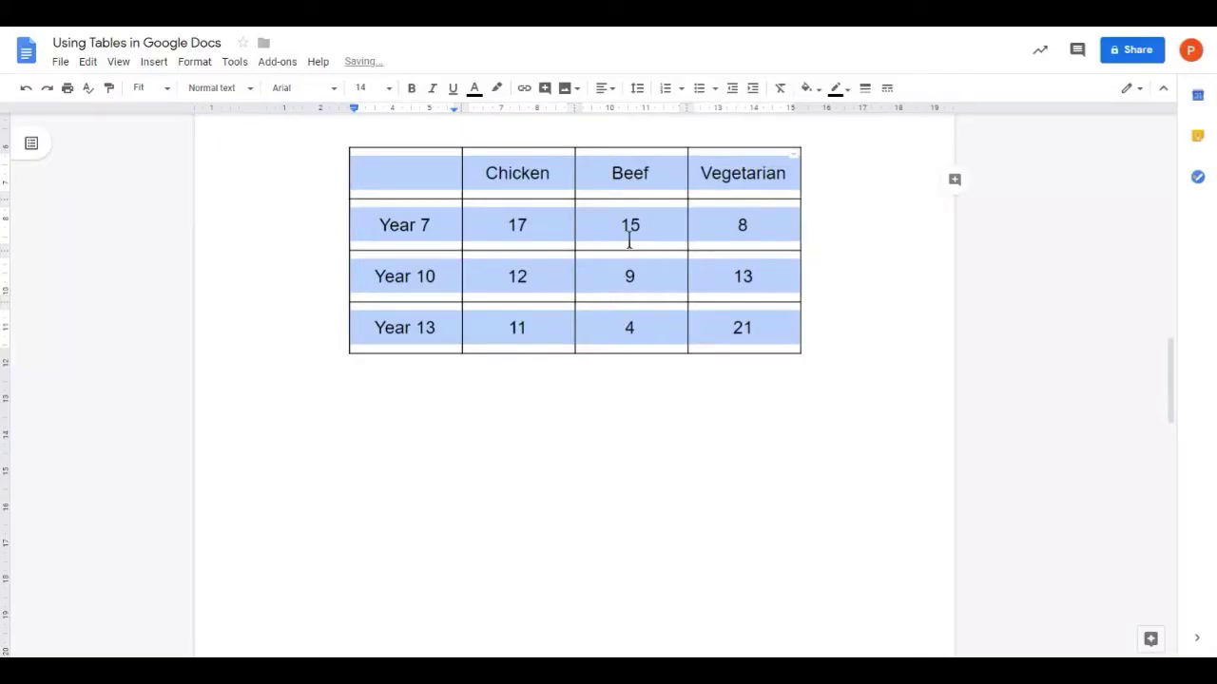
left_click(700, 380)
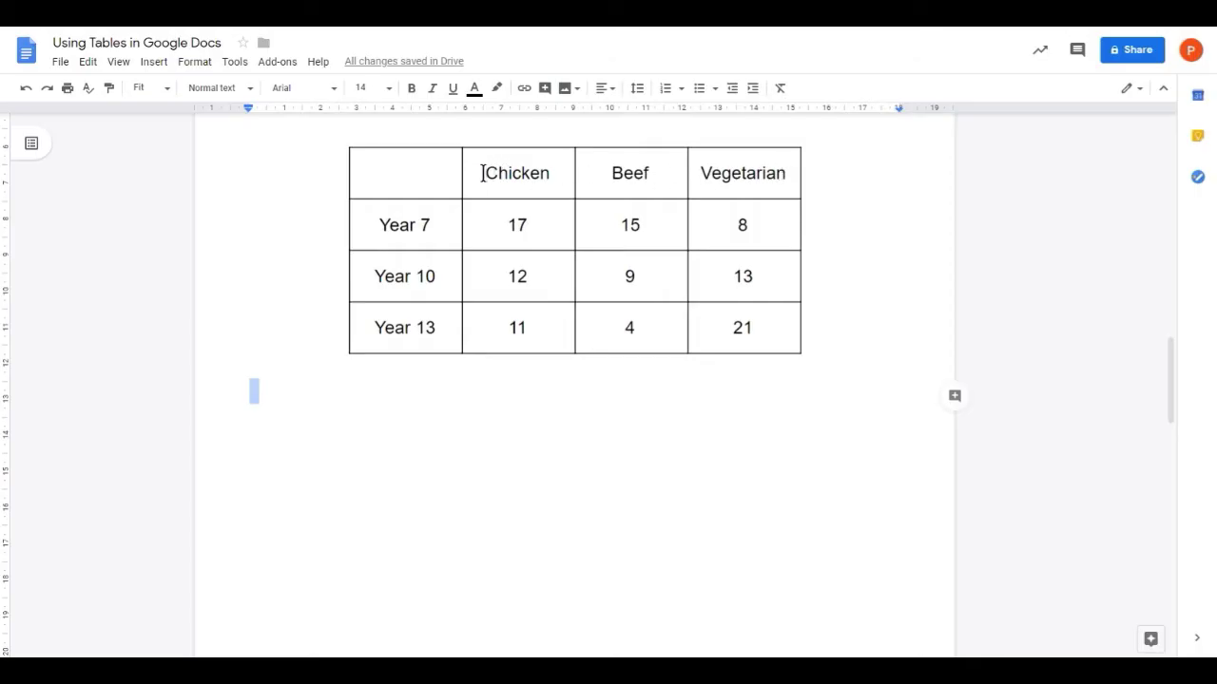
Make the Chicken, Beef and Vegetarian headings and the Year 7, Year 10 and Year 13 labels bold.
left_click_drag(480, 173, 726, 177)
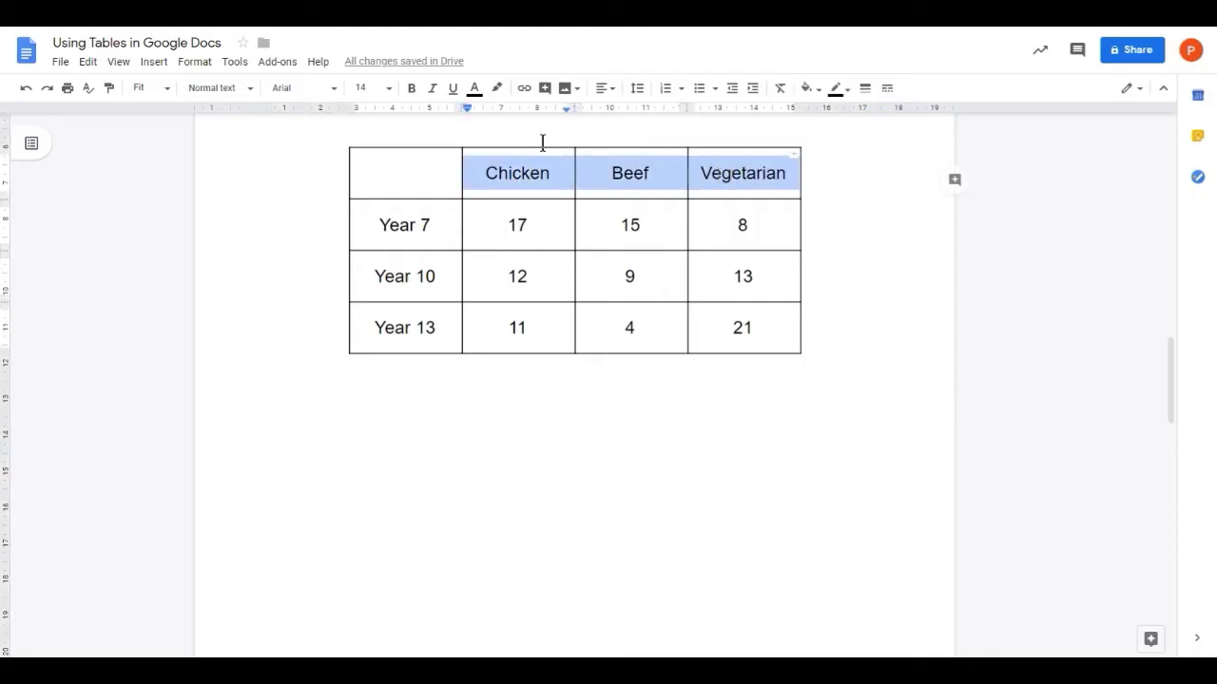
left_click(412, 88)
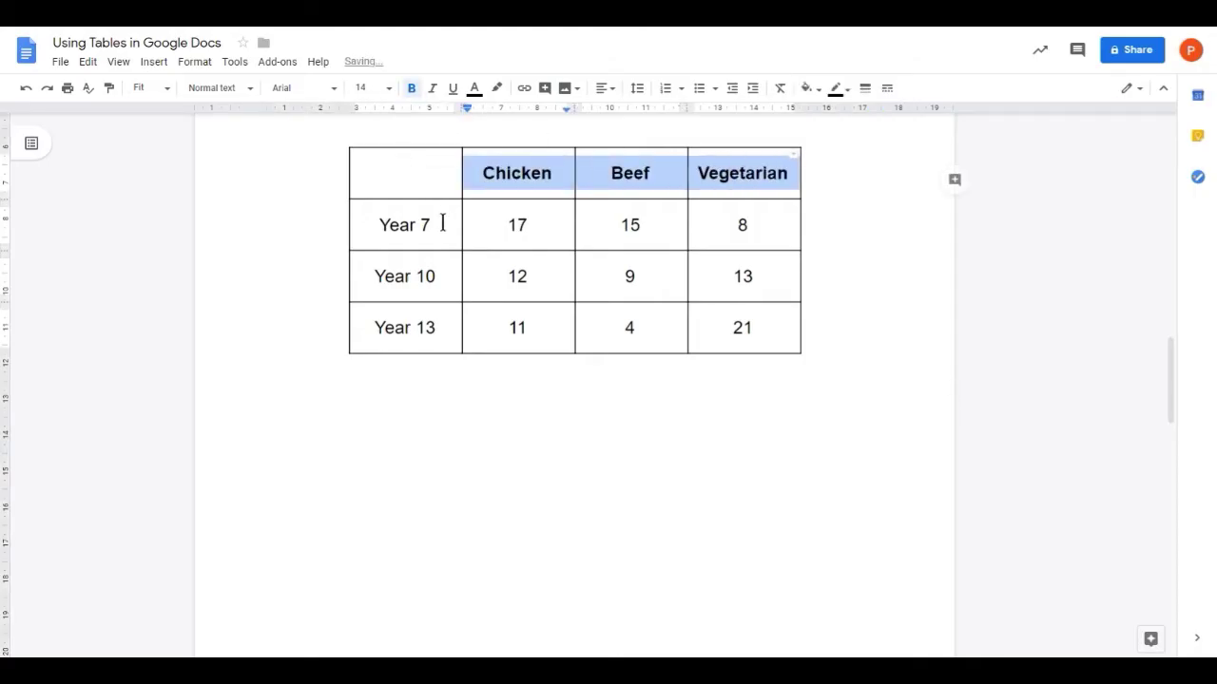
left_click_drag(443, 223, 435, 326)
left_click(412, 88)
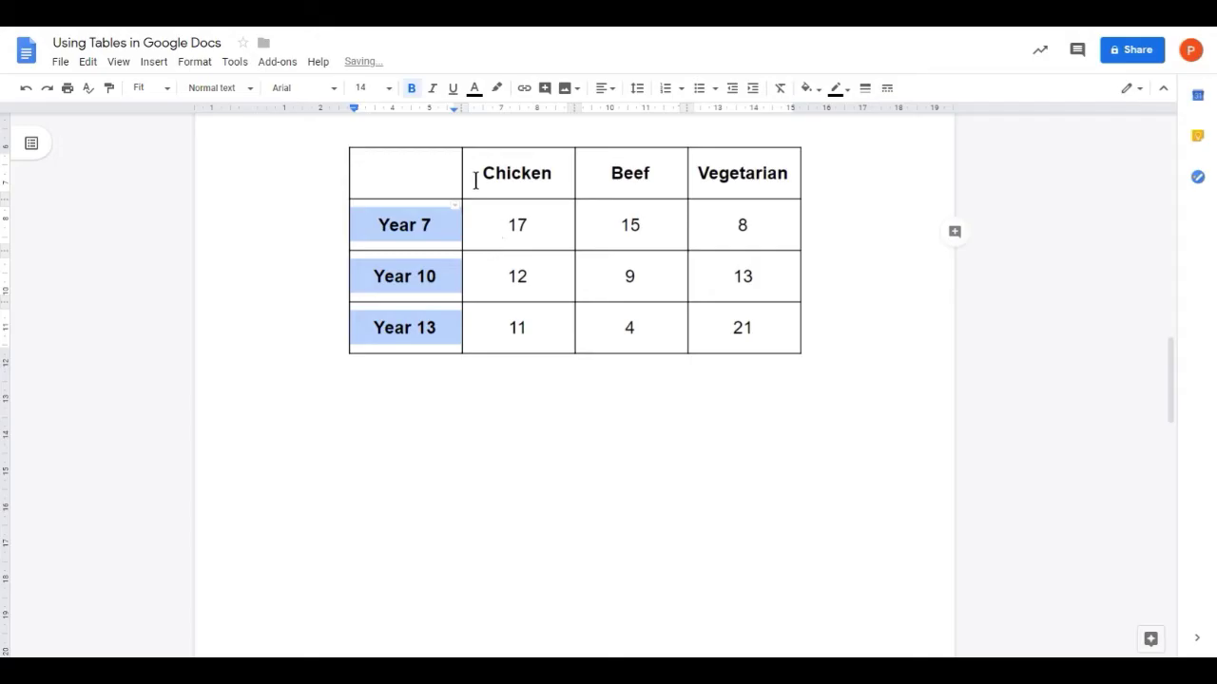
Fill the Chicken, Beef and Vegetarian heading cells with a grey background colour.
left_click_drag(473, 174, 724, 168)
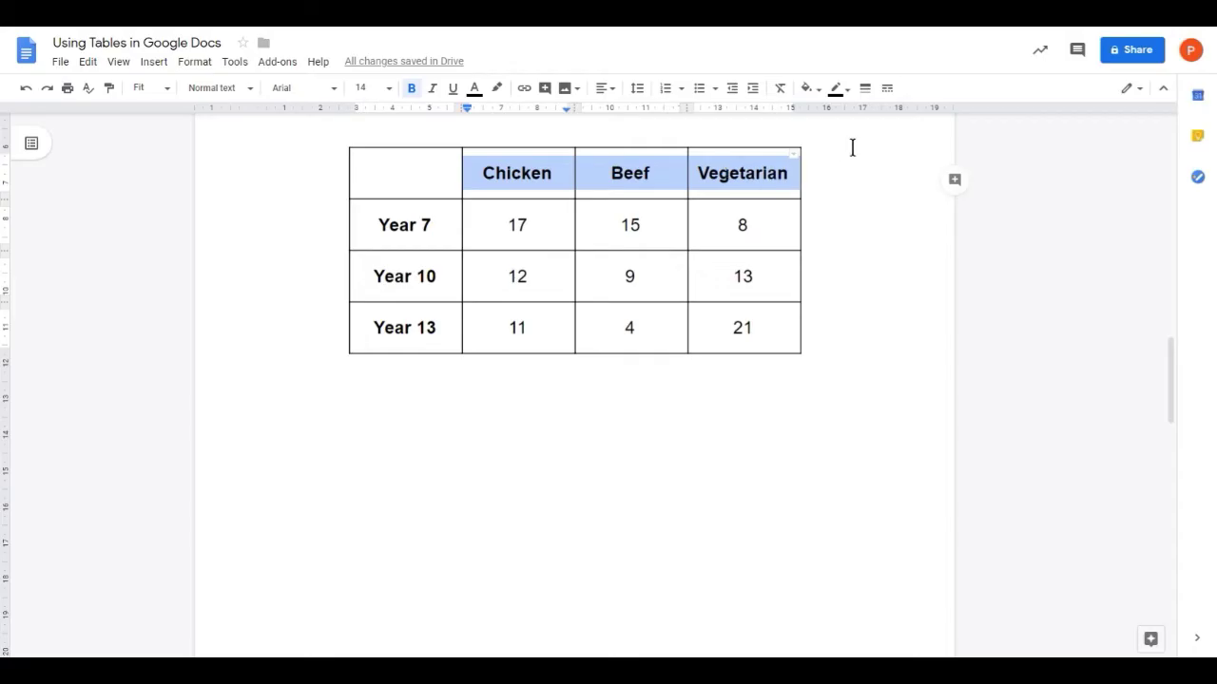
left_click(819, 93)
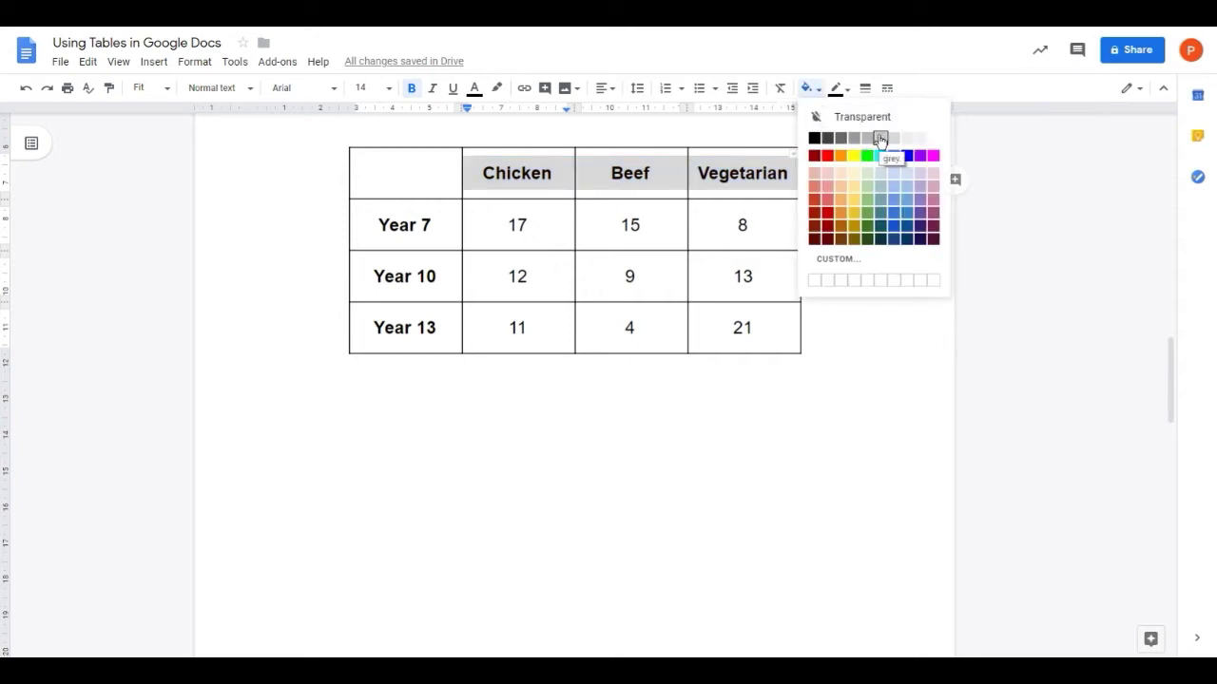
left_click(881, 142)
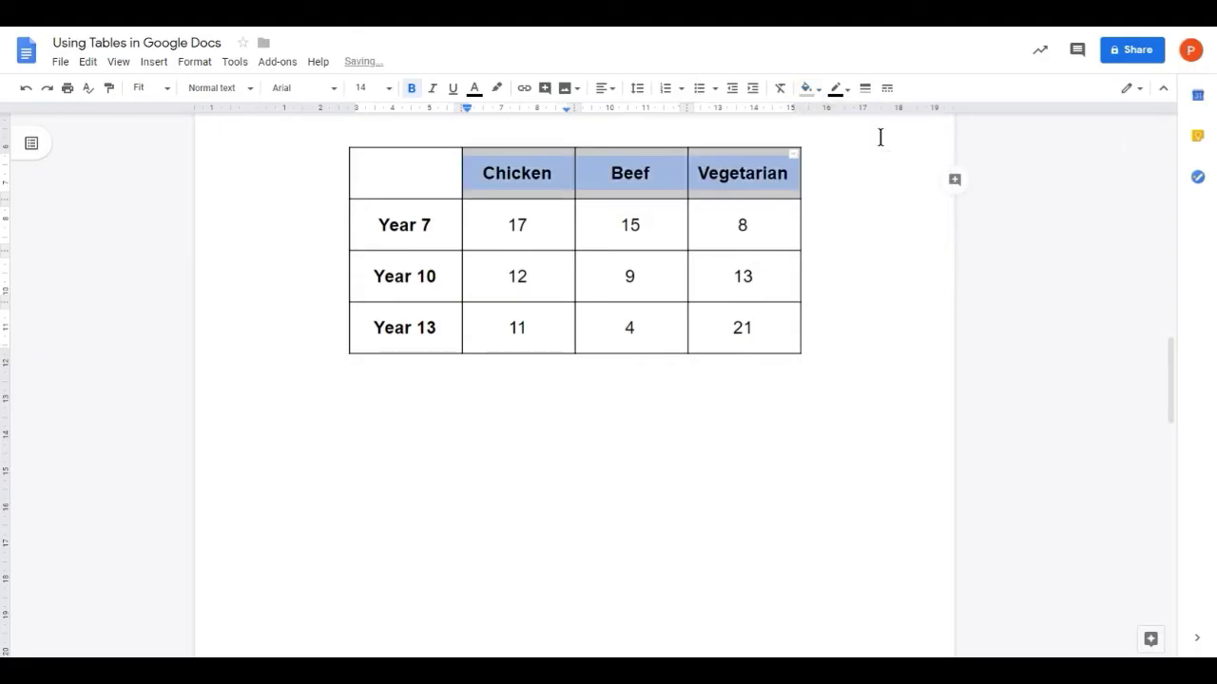
left_click(838, 262)
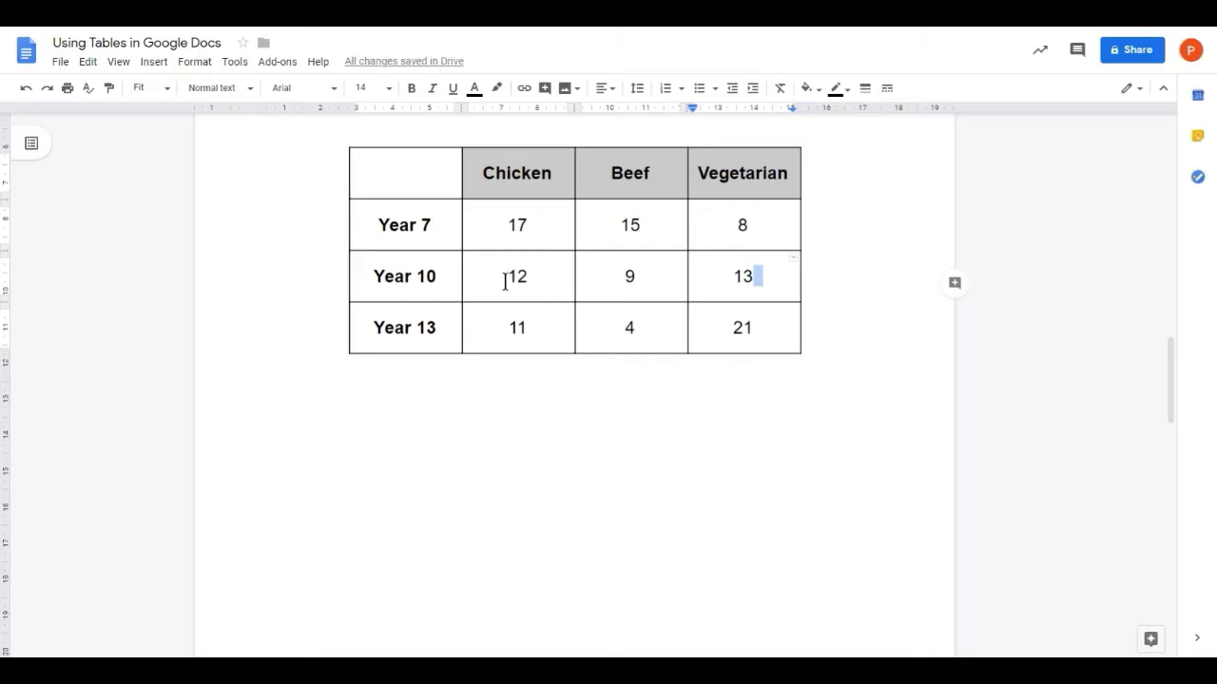
Repeat the grey background fill on the Year 7, Year 10 and Year 13 label cells.
left_click_drag(446, 222, 450, 318)
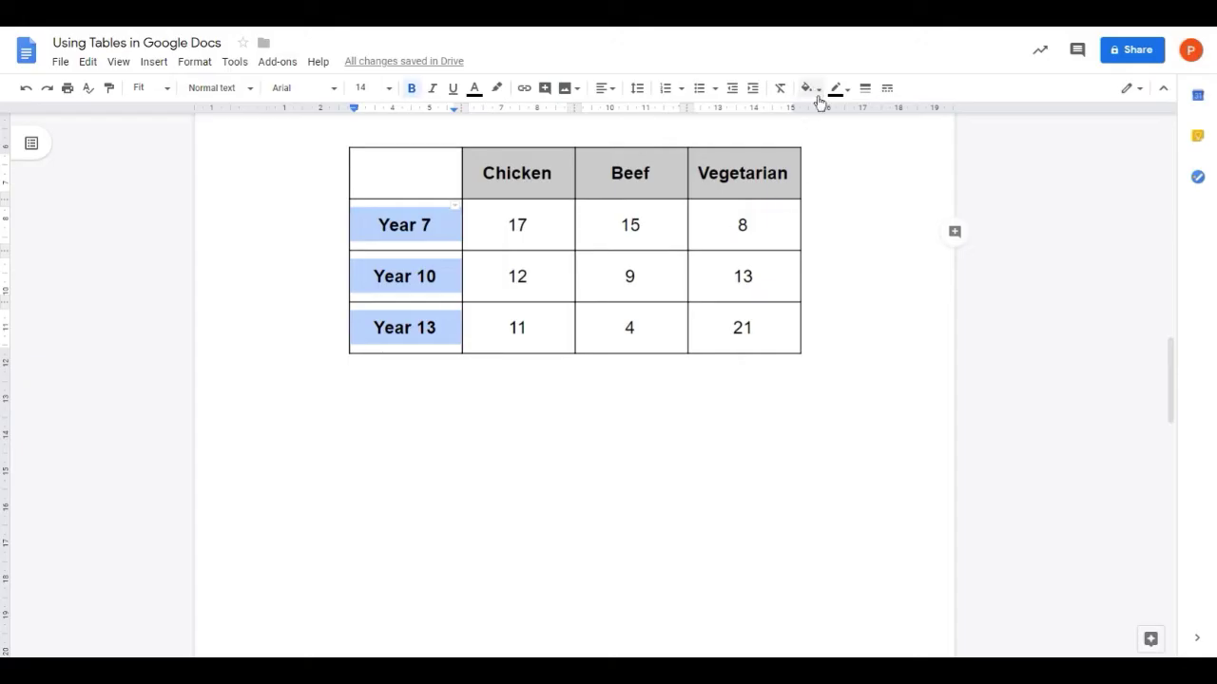
left_click(88, 64)
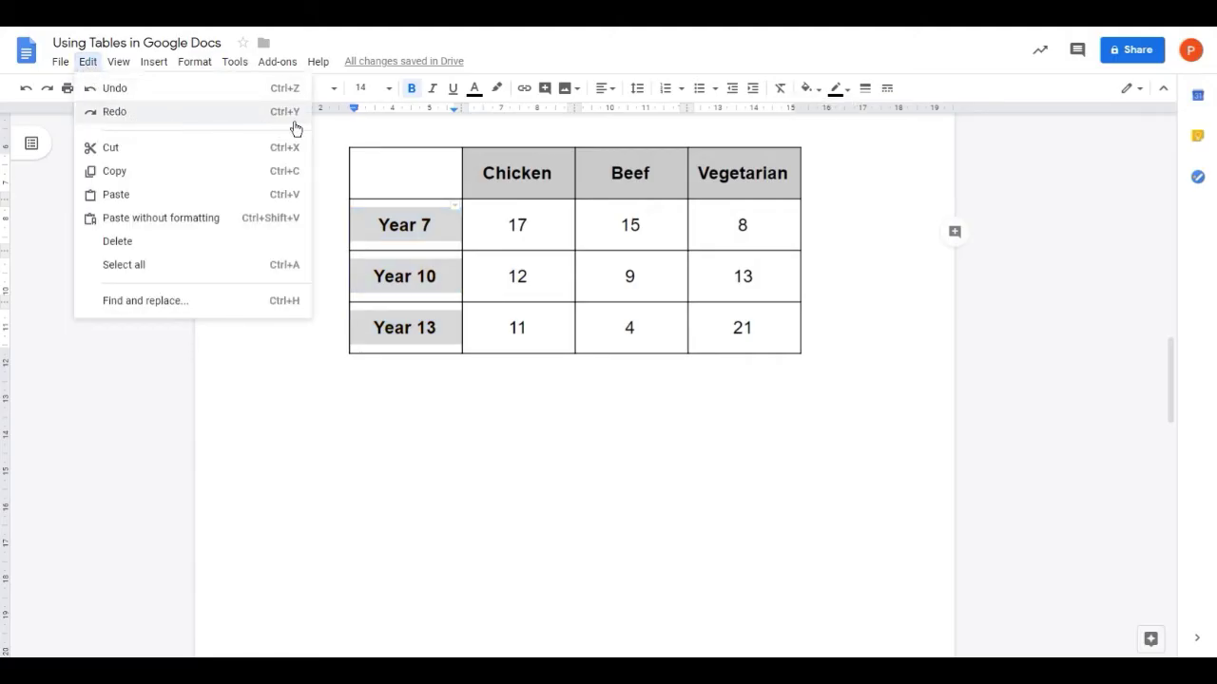
left_click(205, 112)
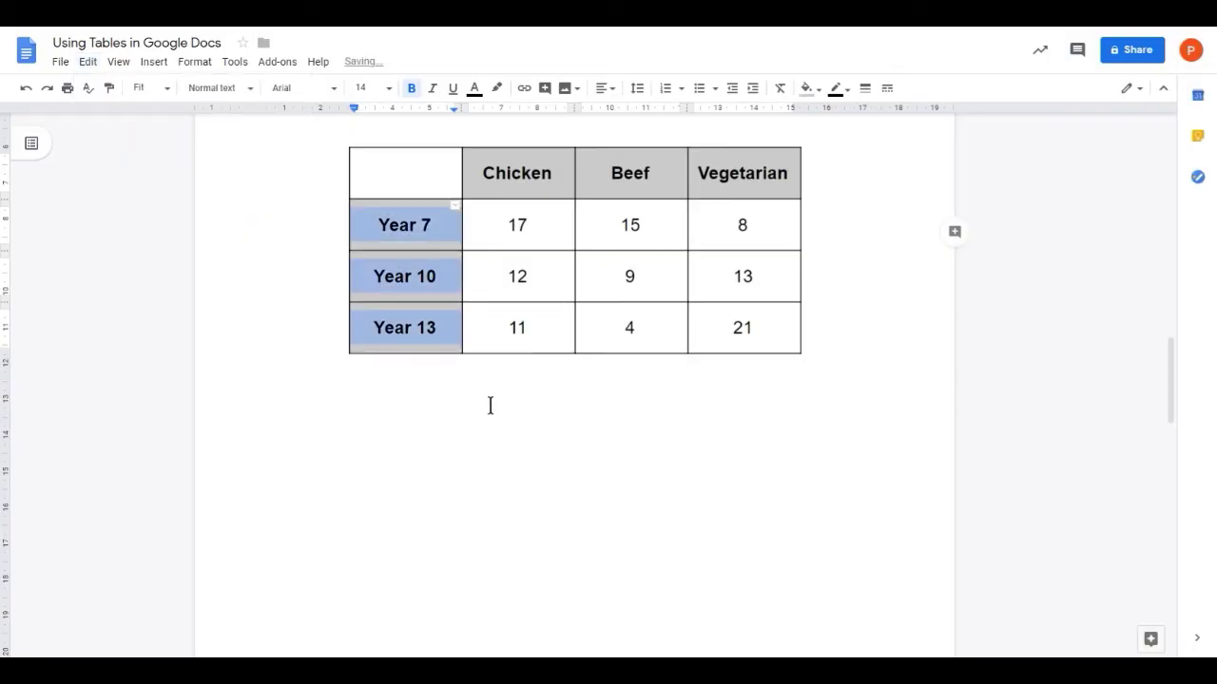
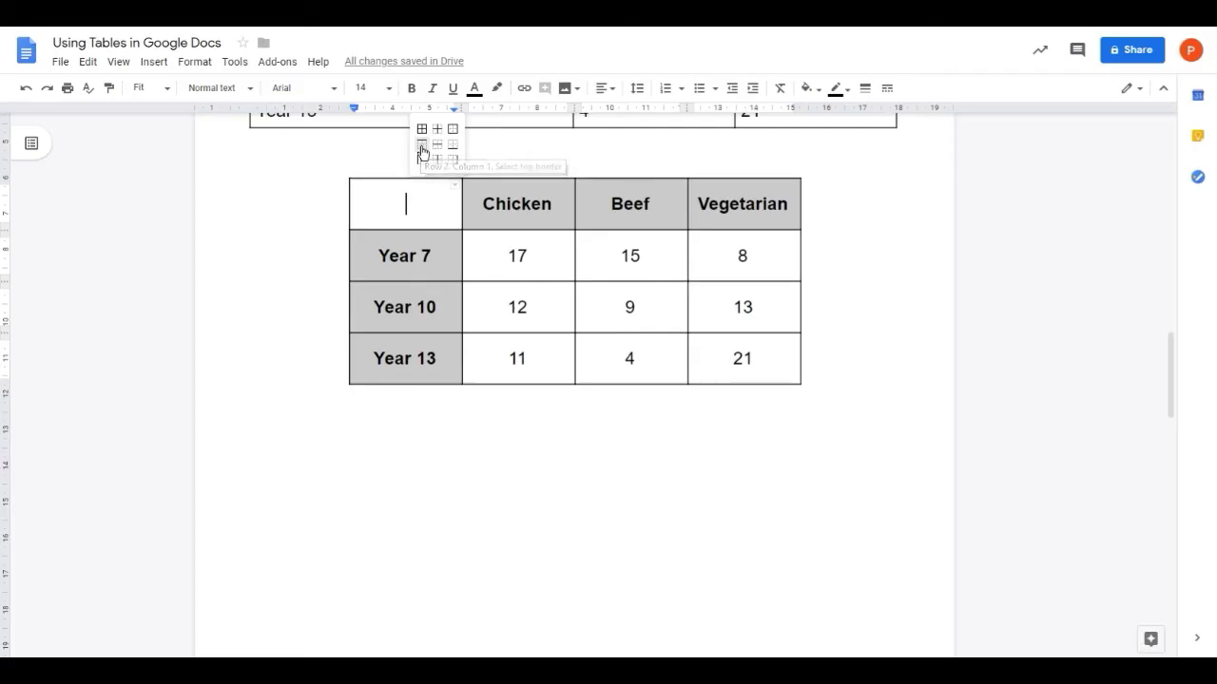
Set the width of the upper border of the table's empty corner cell to 0pt.
left_click(422, 150)
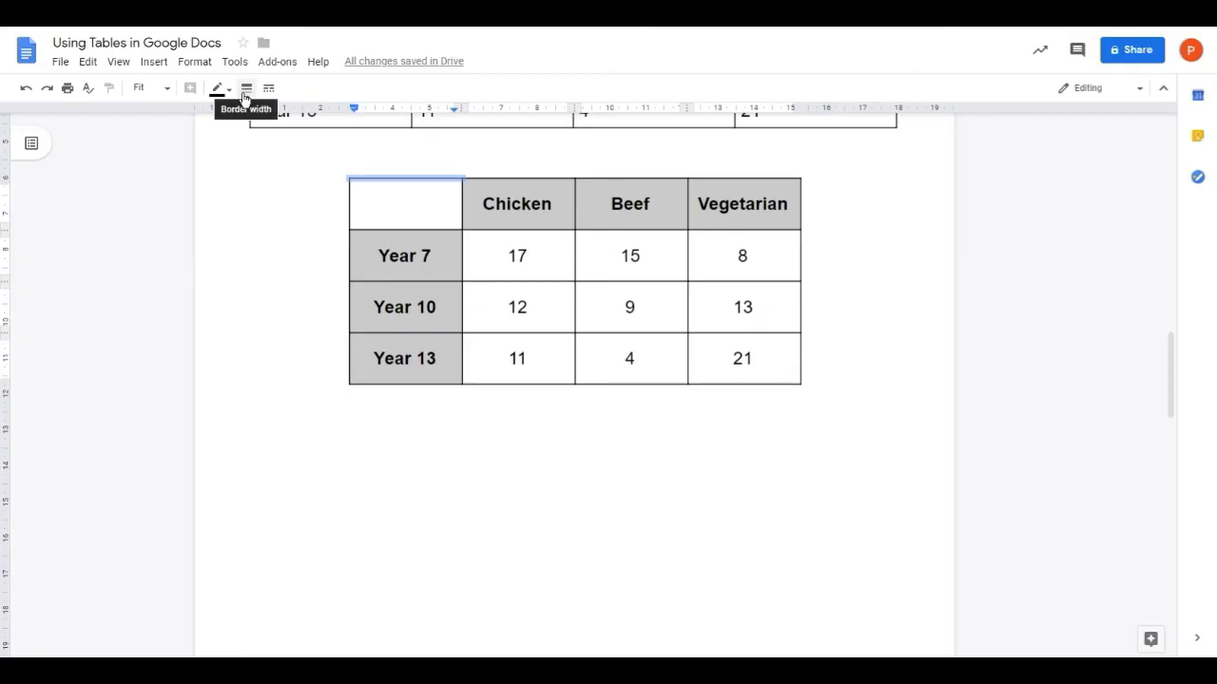
left_click(247, 94)
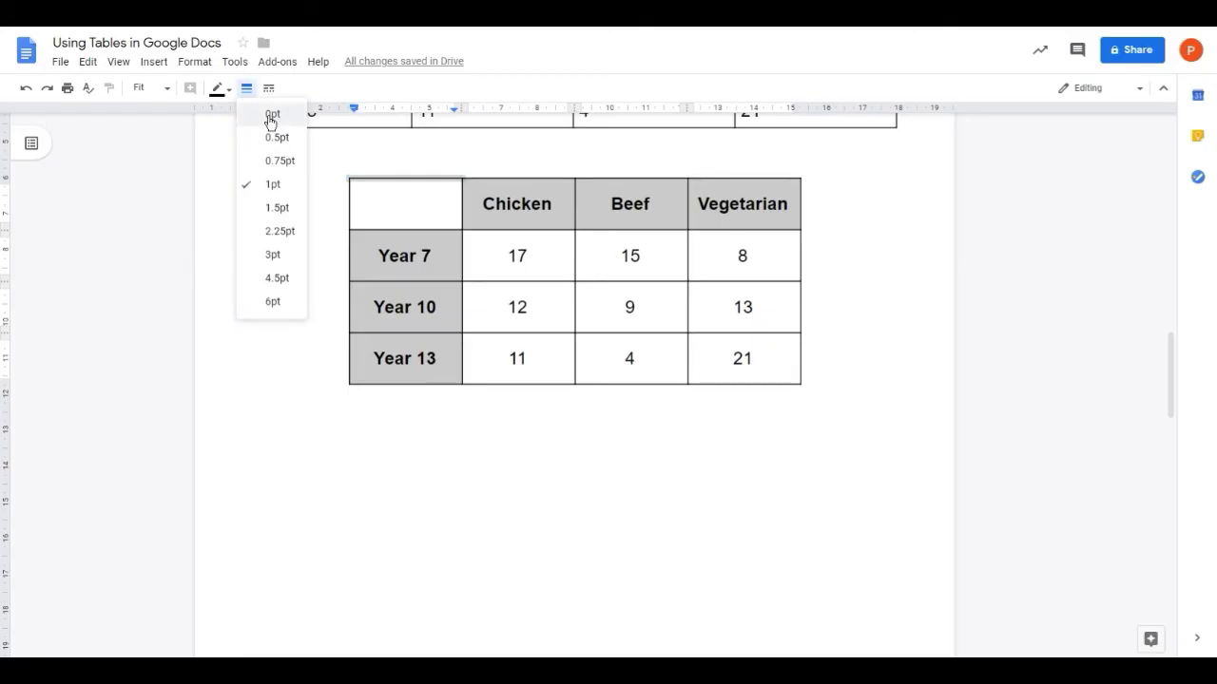
left_click(272, 114)
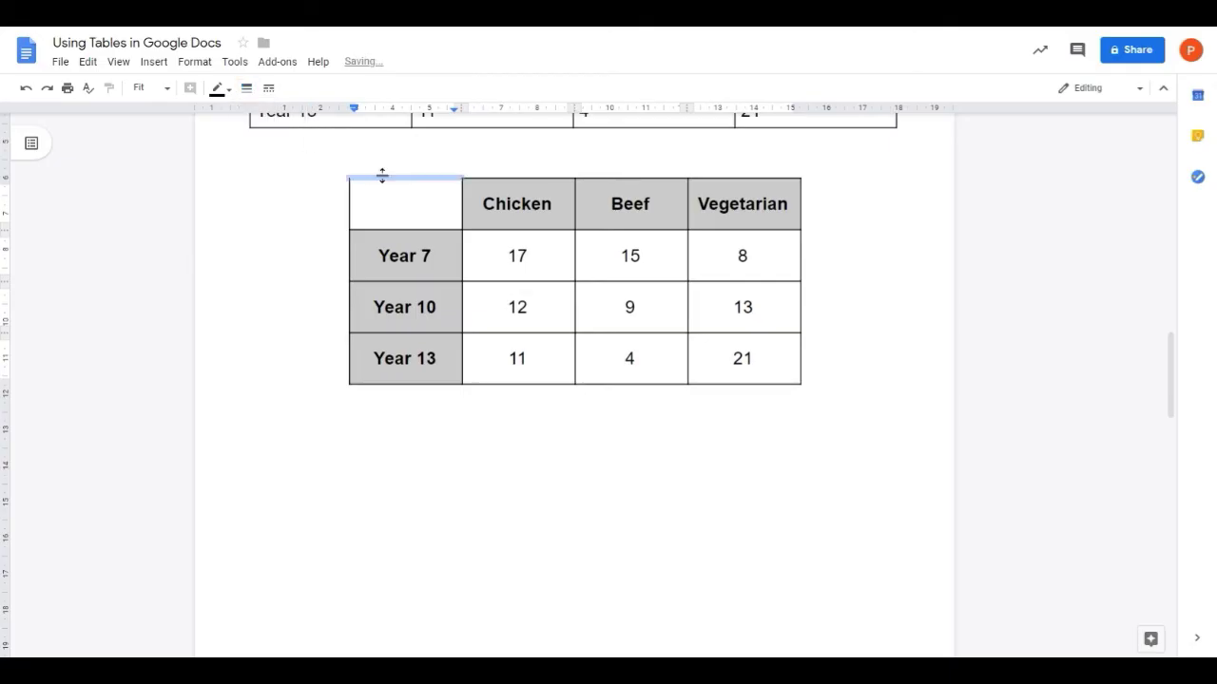
Set the width of the left border of the table's empty corner cell to 0pt.
double_click(415, 196)
left_click(455, 186)
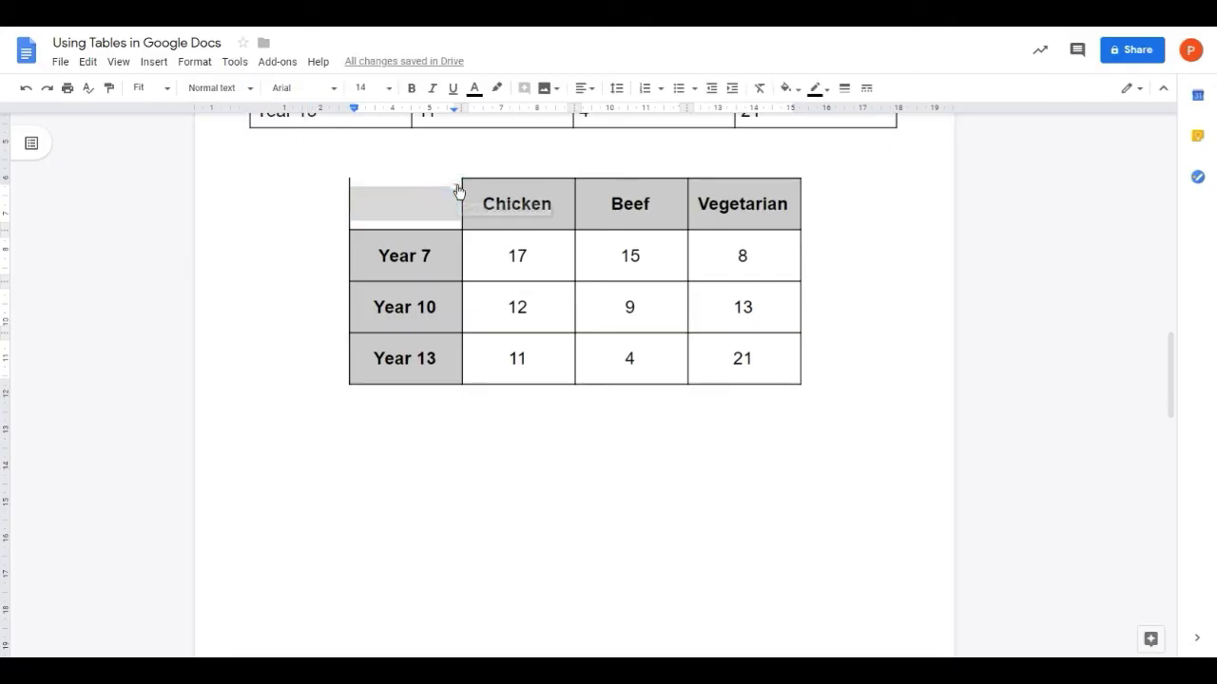
left_click(421, 162)
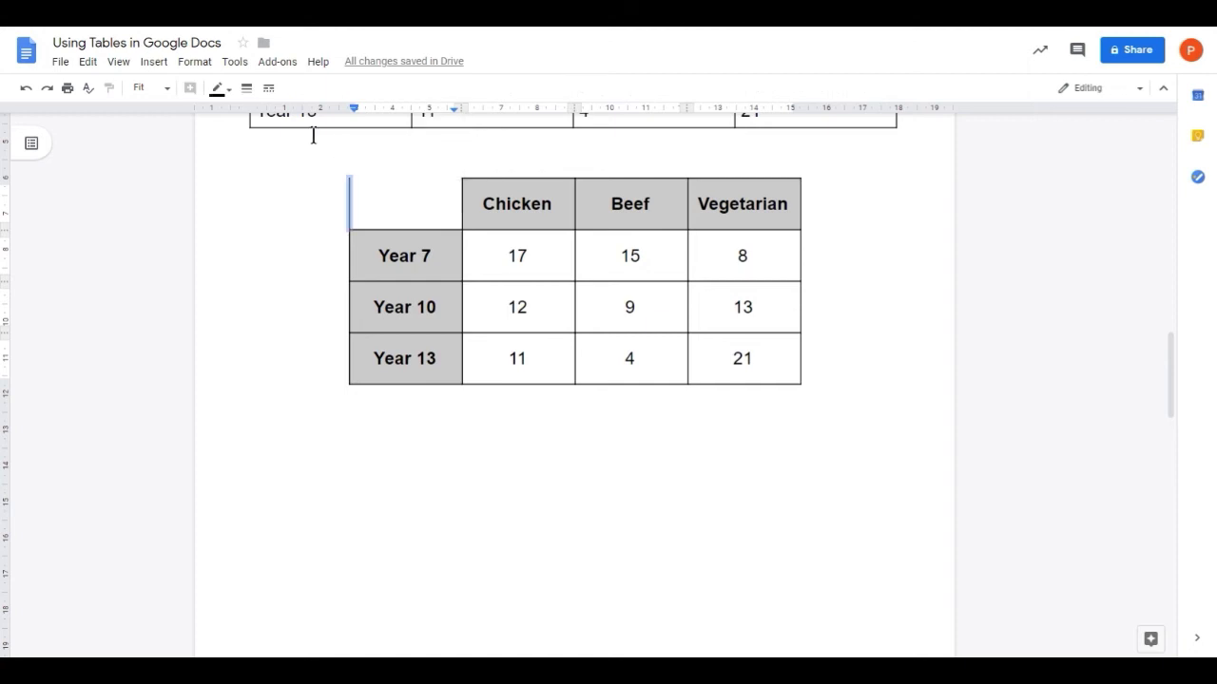
left_click(251, 96)
left_click(272, 114)
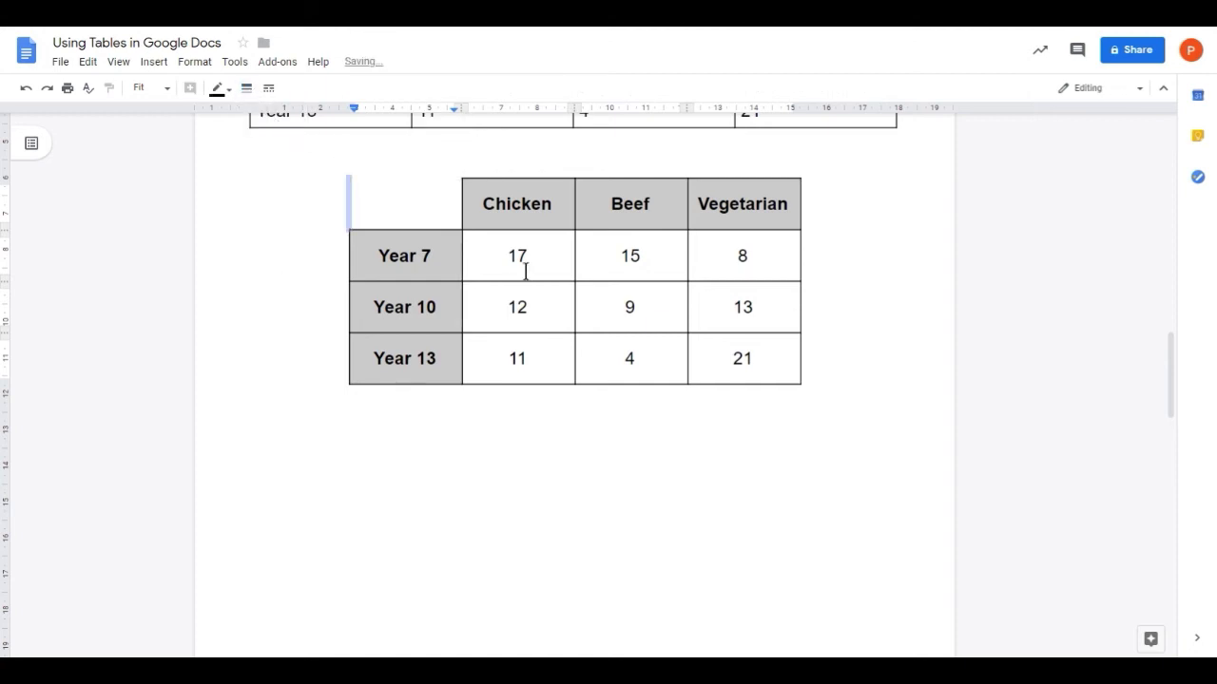
left_click(550, 255)
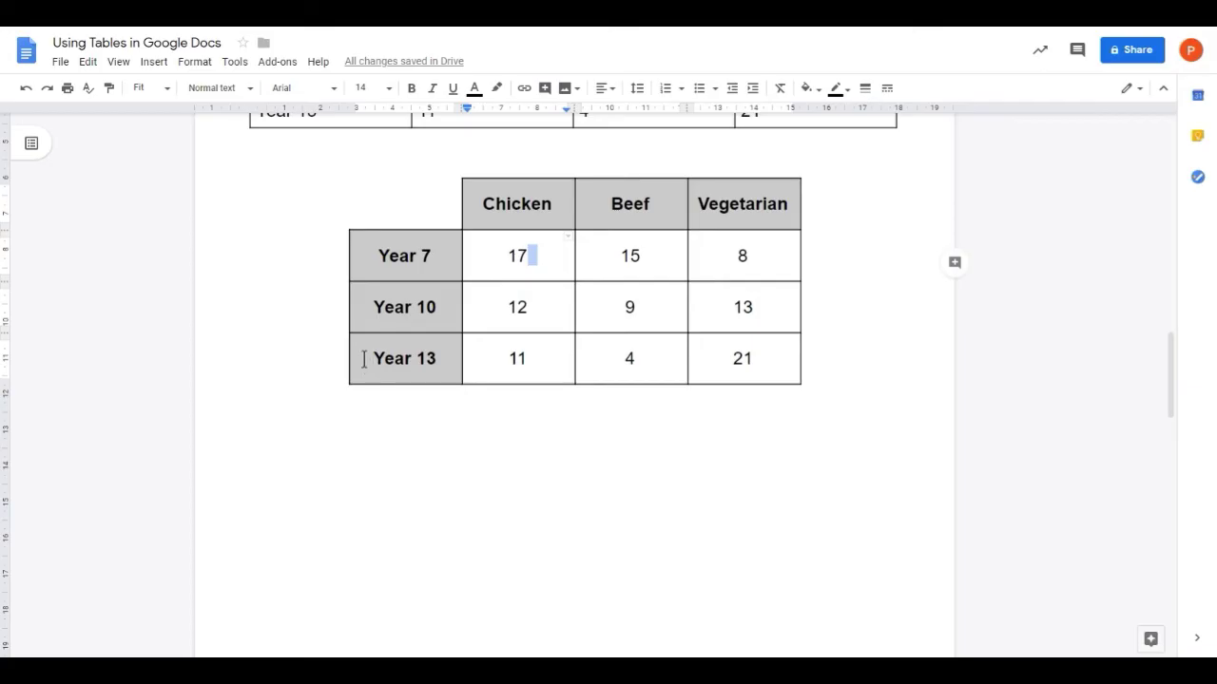
Thicken the lower border of the whole Year 13 row to 2.25pt.
left_click_drag(364, 358, 751, 361)
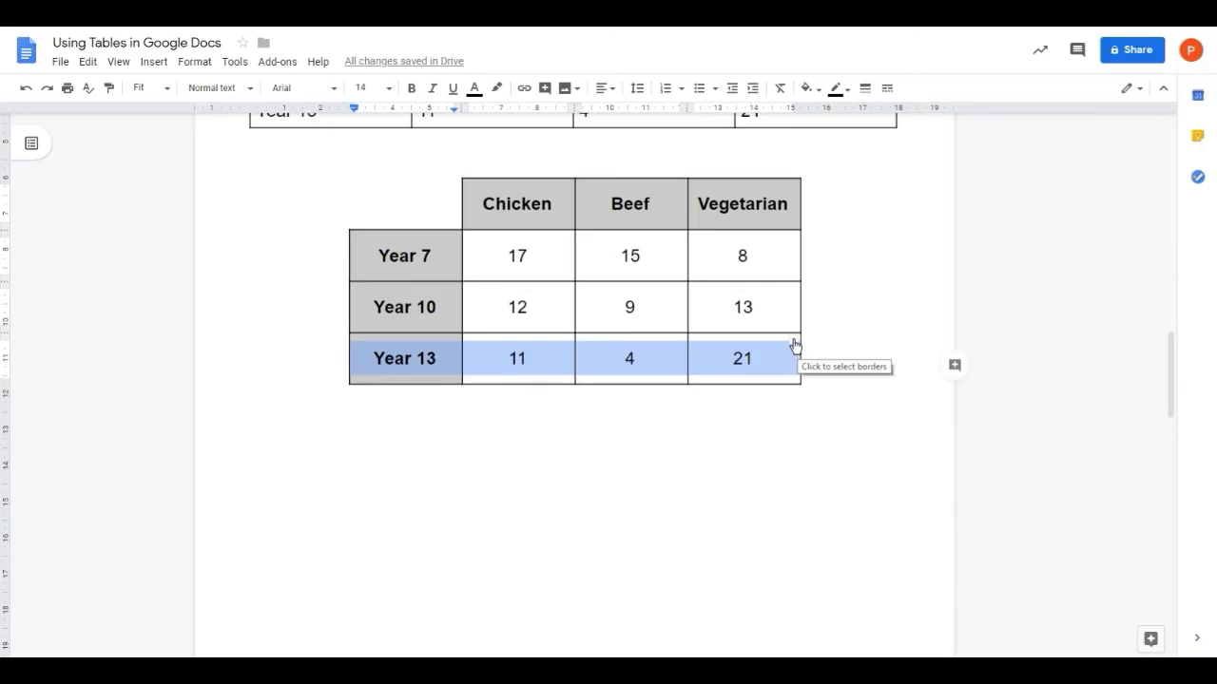
left_click(794, 344)
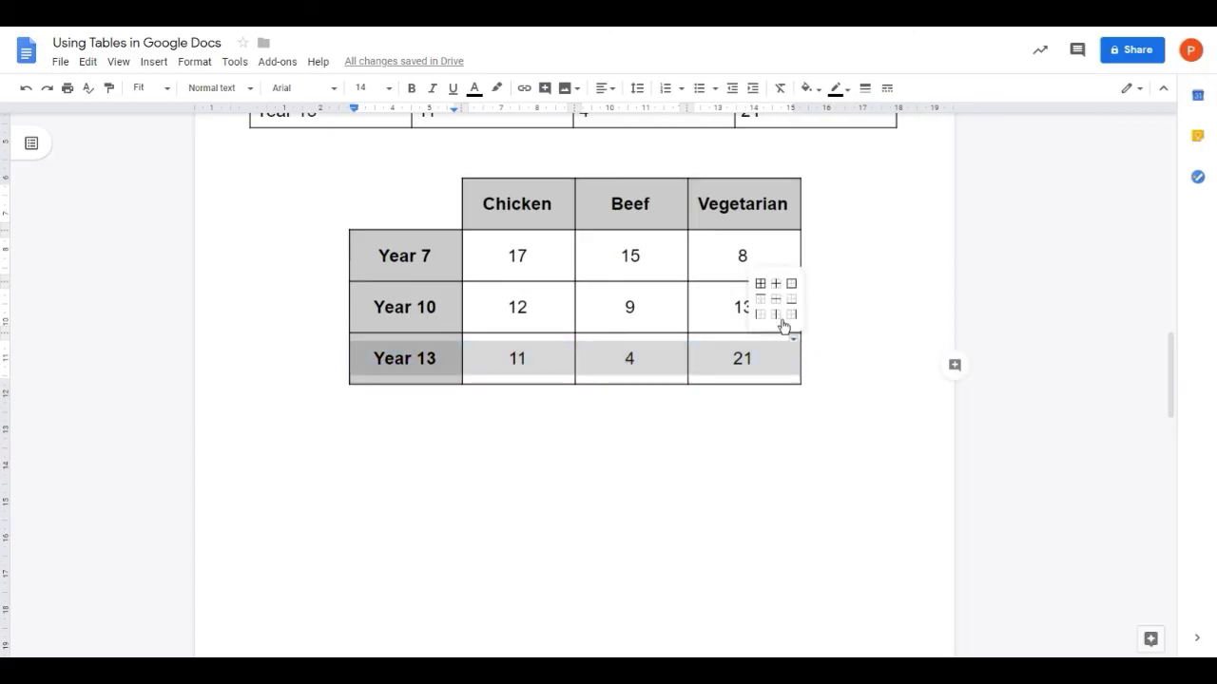
left_click(791, 298)
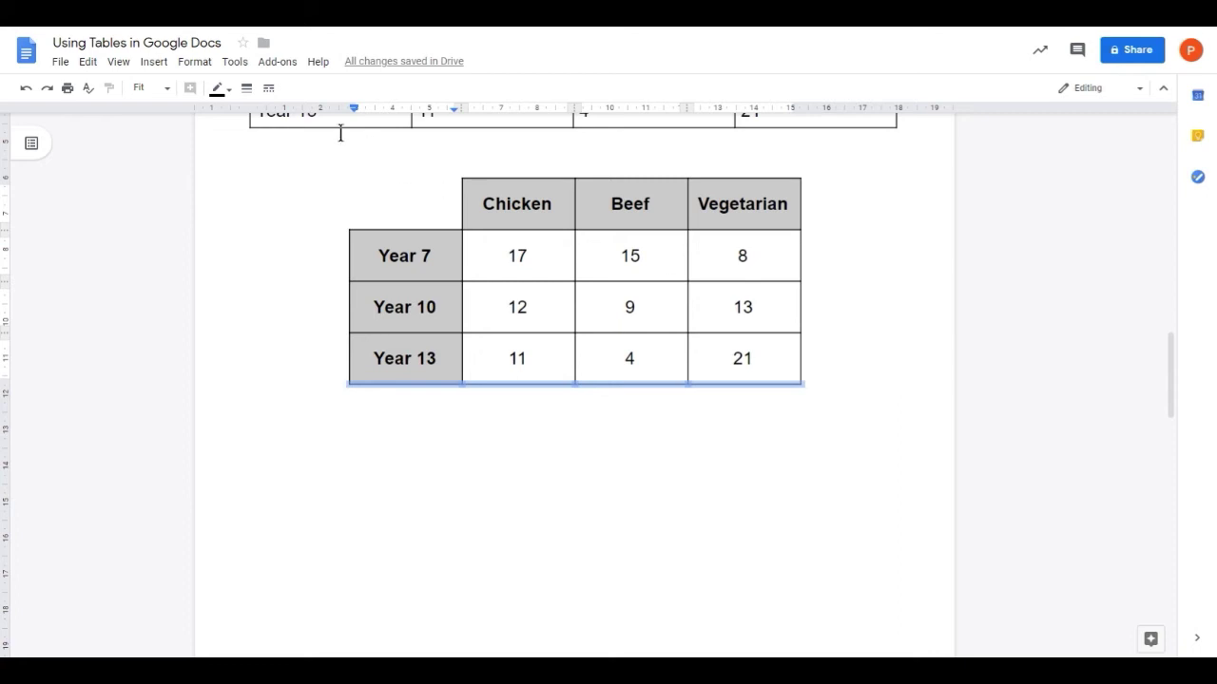
left_click(248, 92)
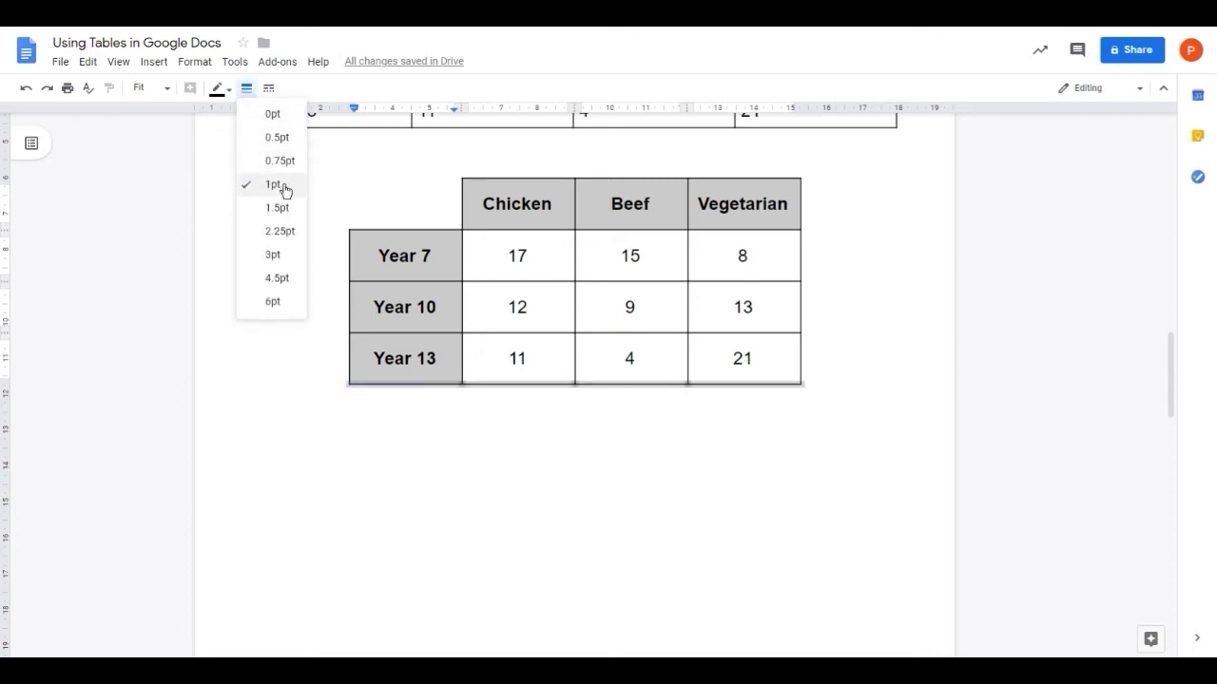
left_click(287, 234)
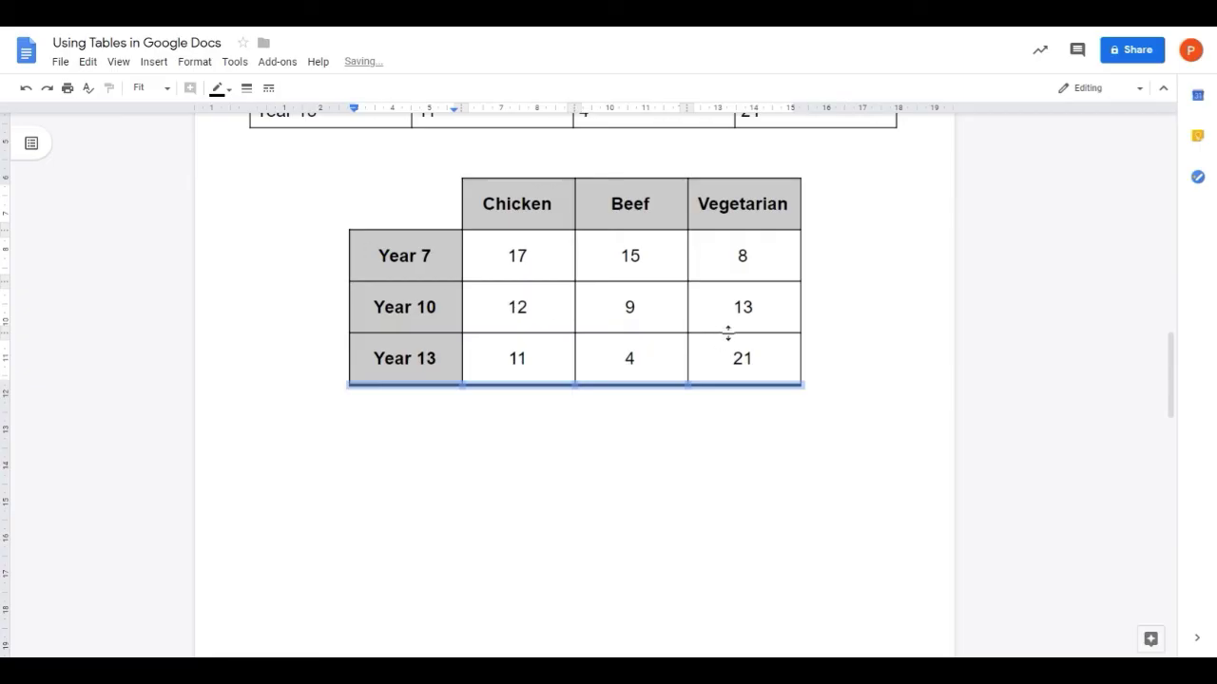
Thicken the right border of the Vegetarian column, heading cell included, to 2.25pt.
left_click(768, 353)
left_click_drag(762, 336, 737, 213)
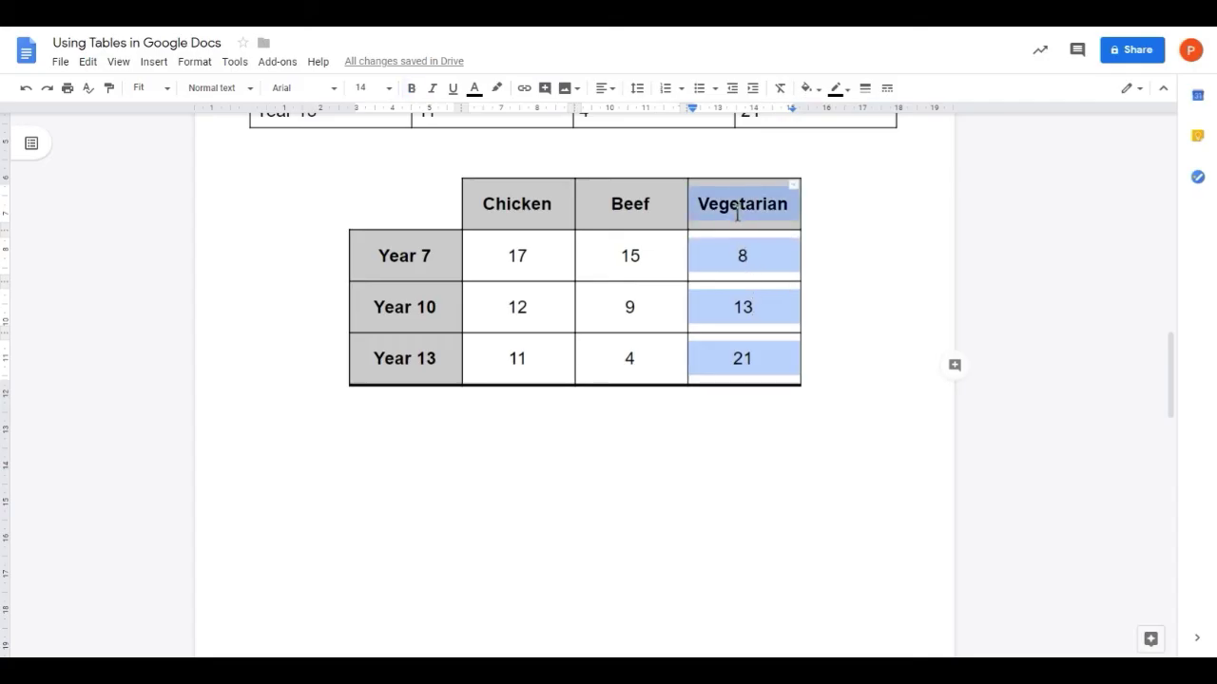
left_click(794, 188)
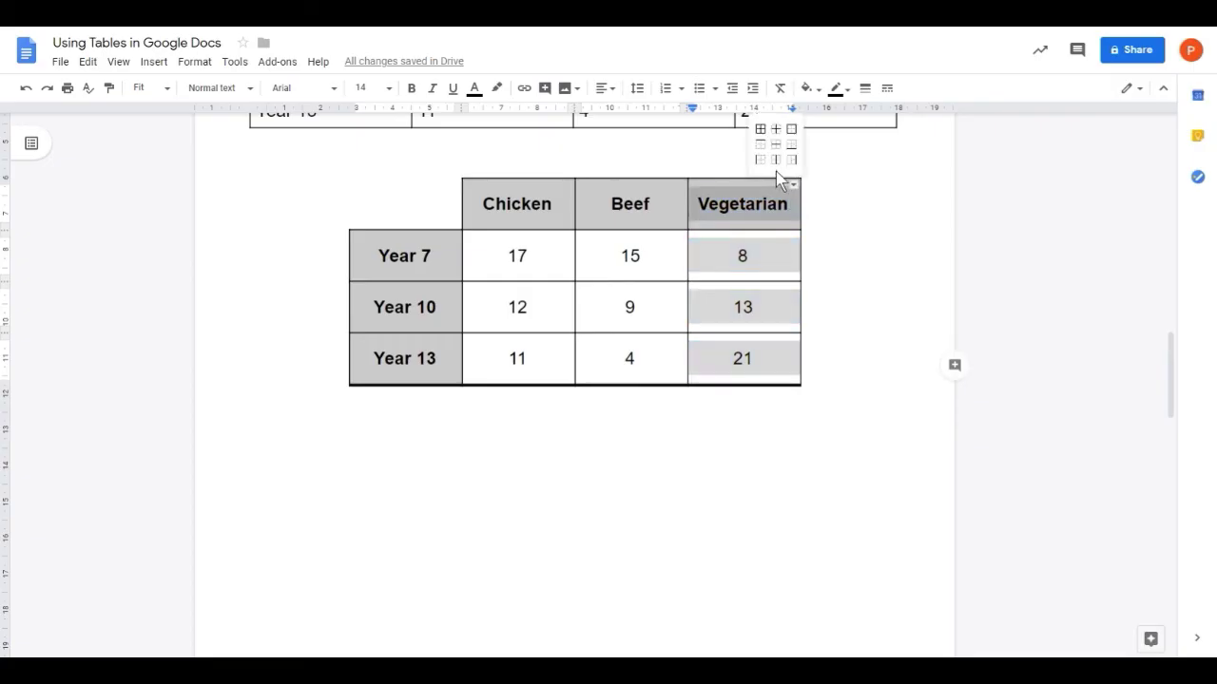
left_click(792, 161)
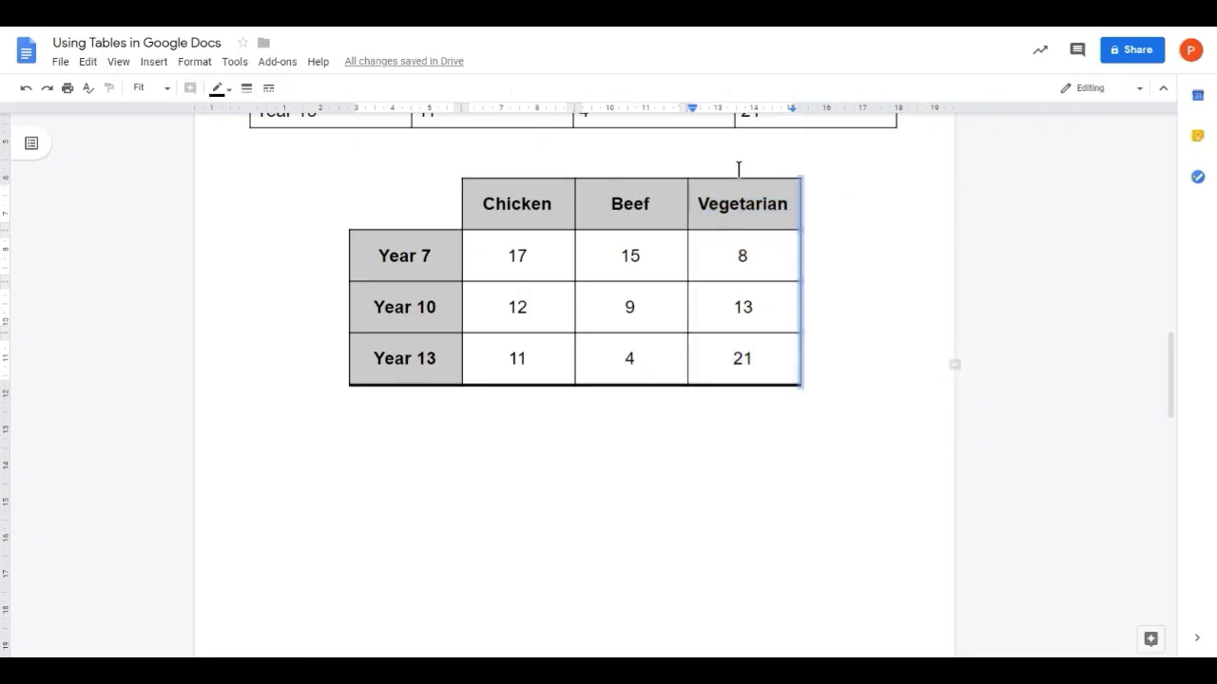
left_click(247, 89)
left_click(292, 235)
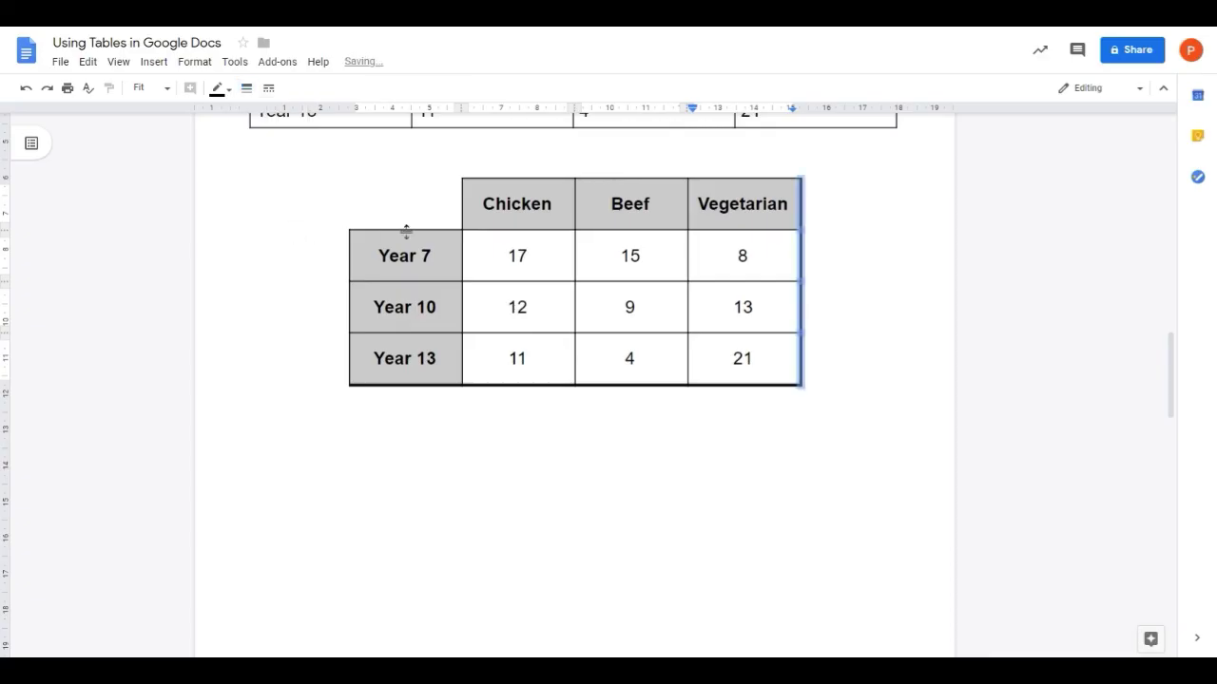
Thicken the upper border of the Chicken, Beef and Vegetarian heading cells to 2.25pt.
left_click_drag(474, 198, 758, 198)
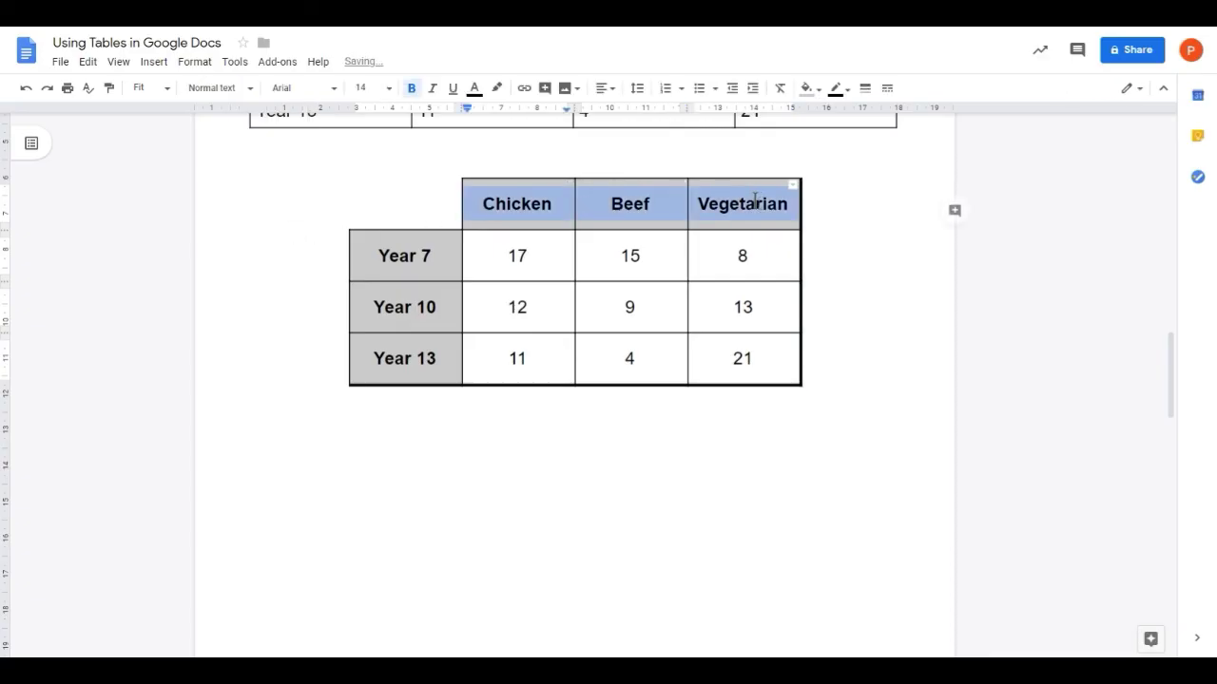
left_click(794, 186)
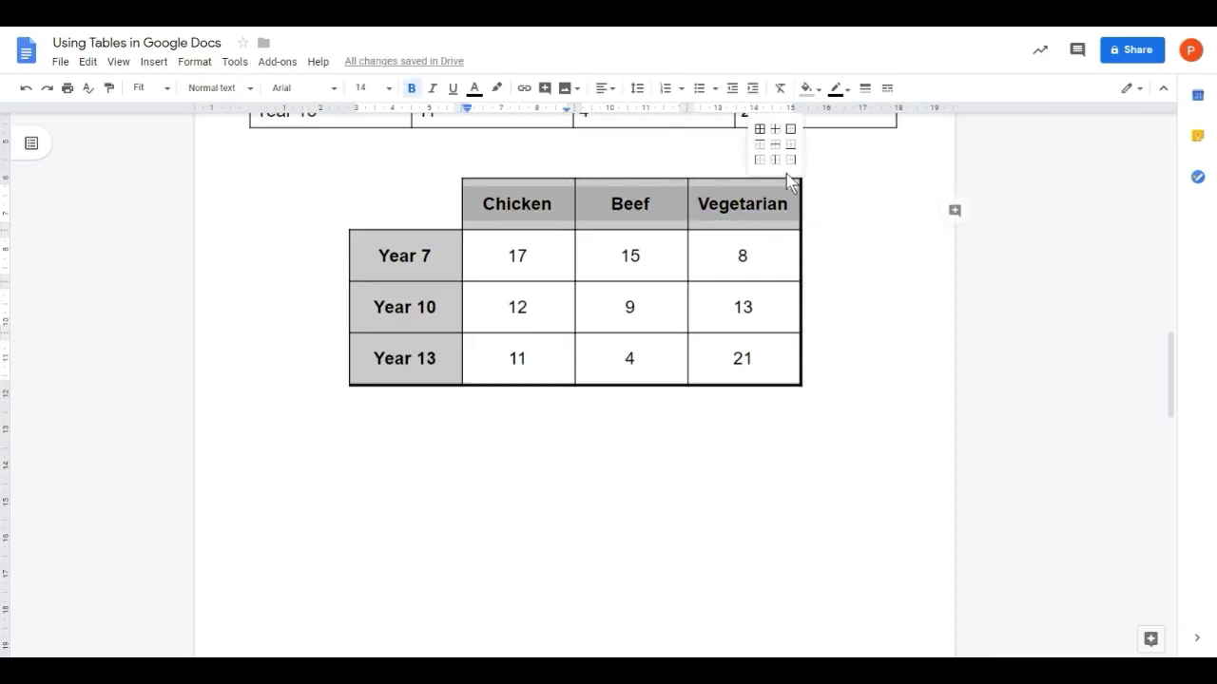
left_click(760, 143)
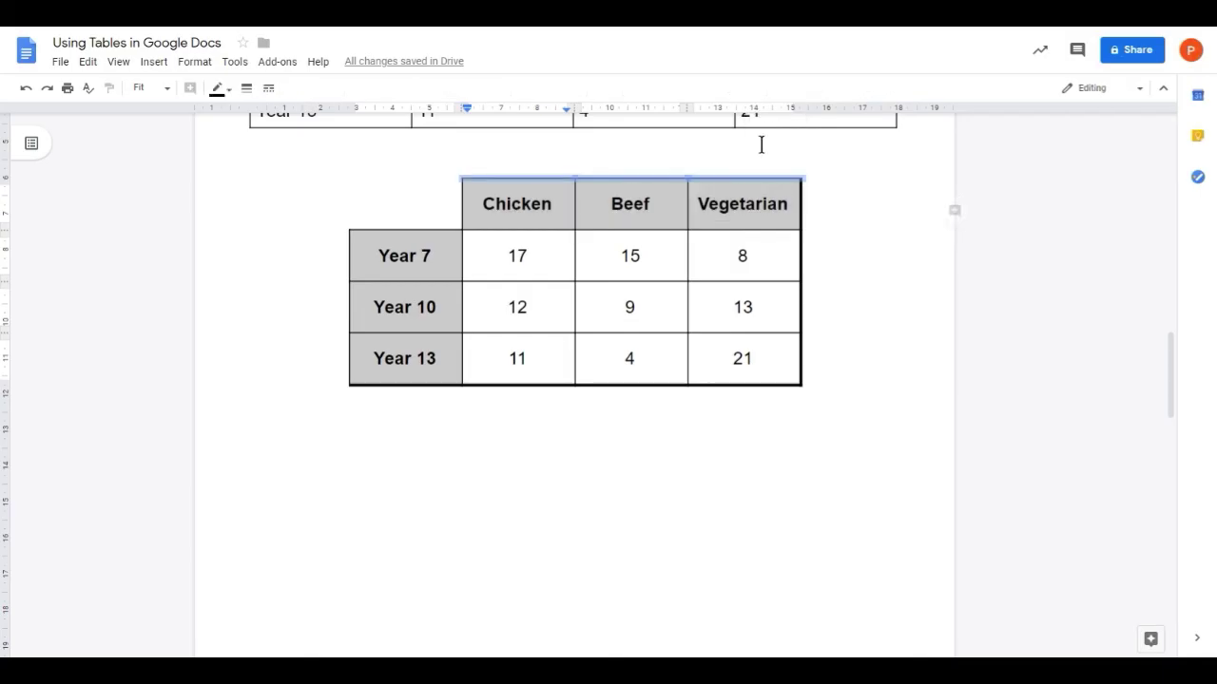
left_click(246, 87)
left_click(285, 232)
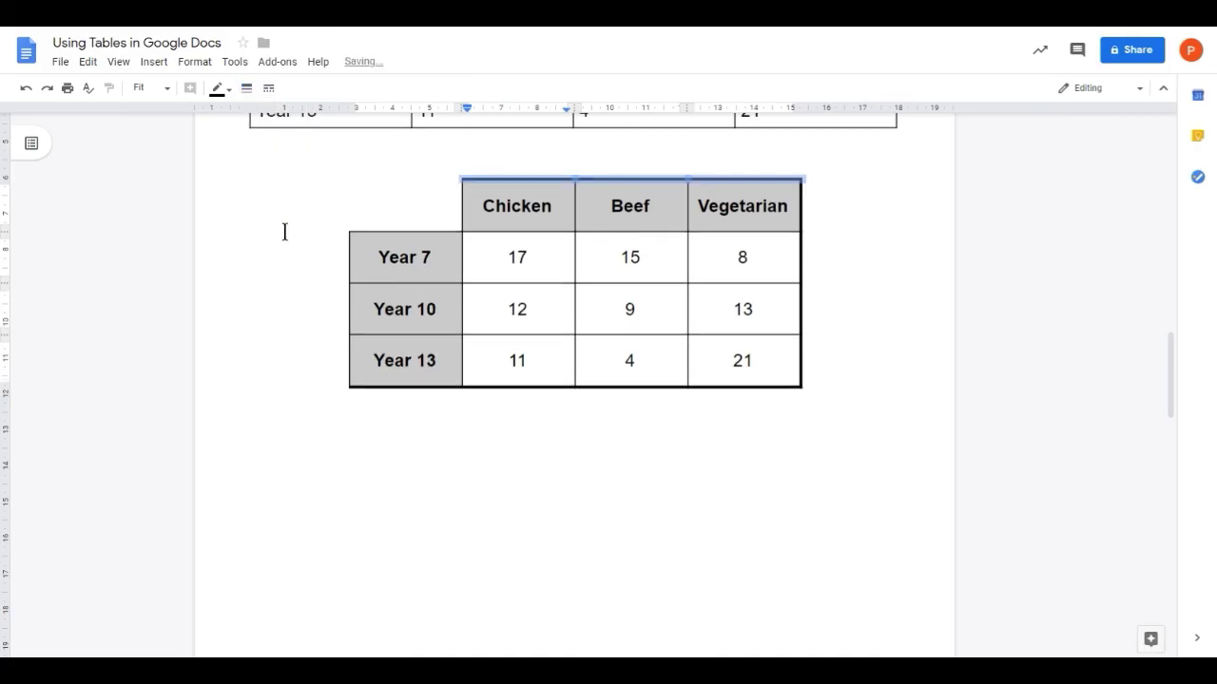
Thicken the left border of the Year 7, Year 10 and Year 13 label cells to 2.25pt.
left_click_drag(438, 252, 426, 358)
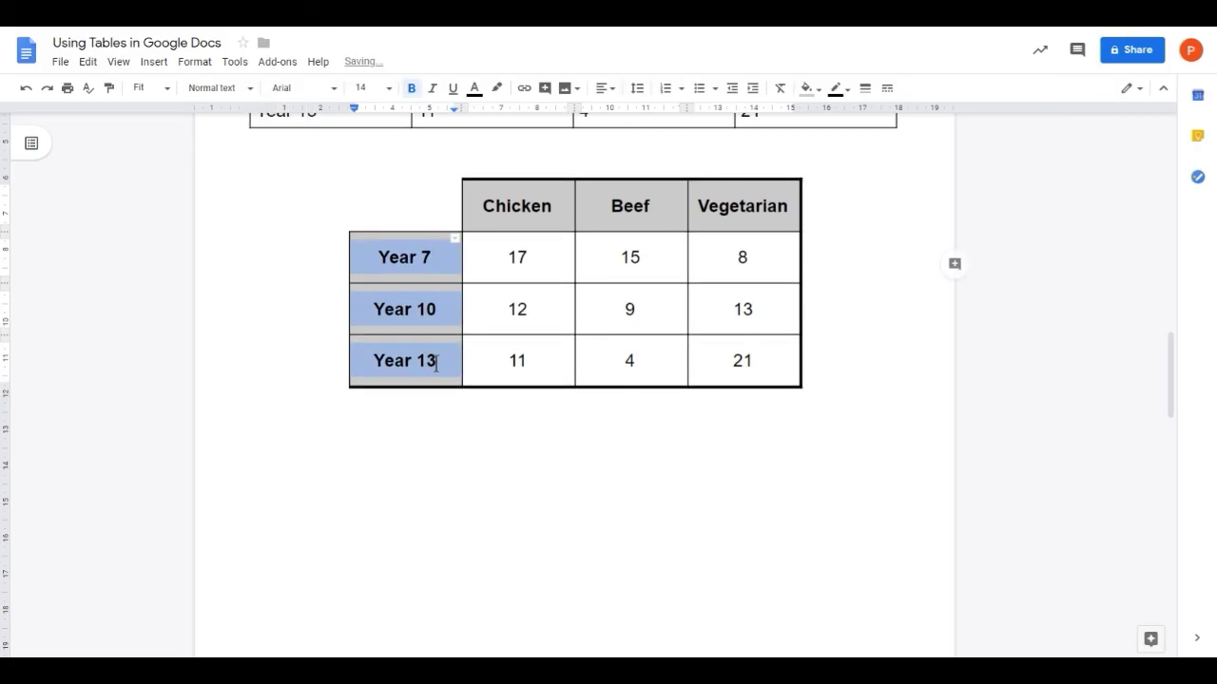
left_click(455, 238)
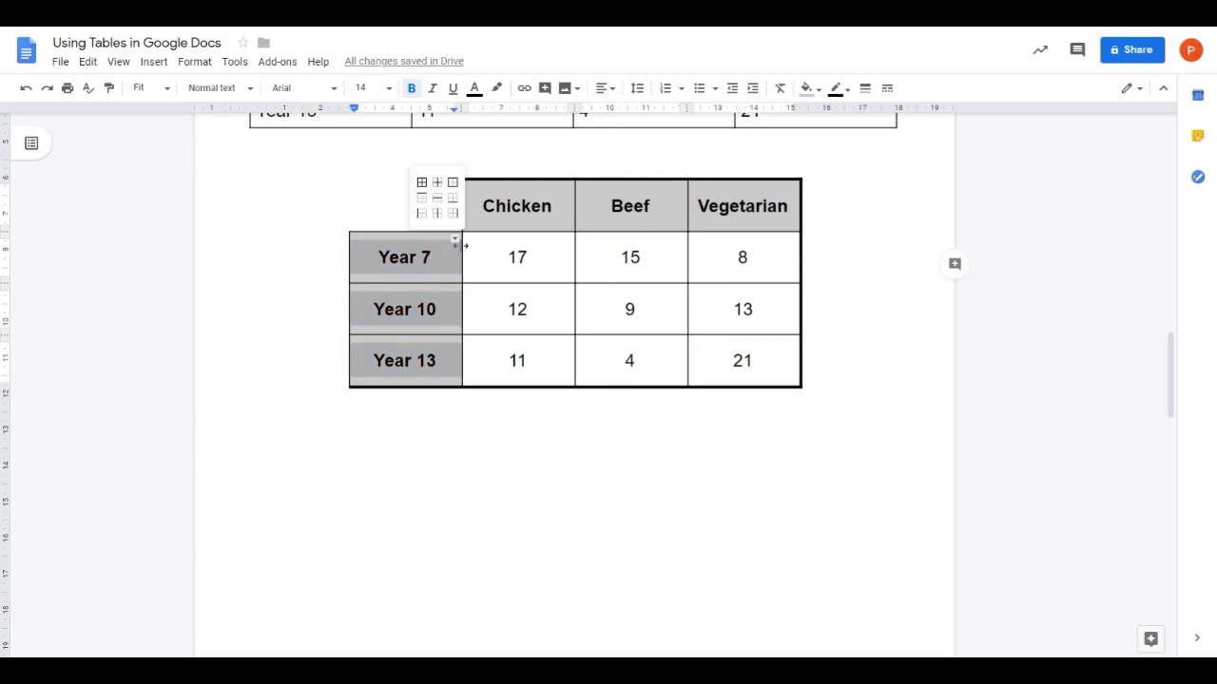
left_click(421, 214)
left_click(246, 87)
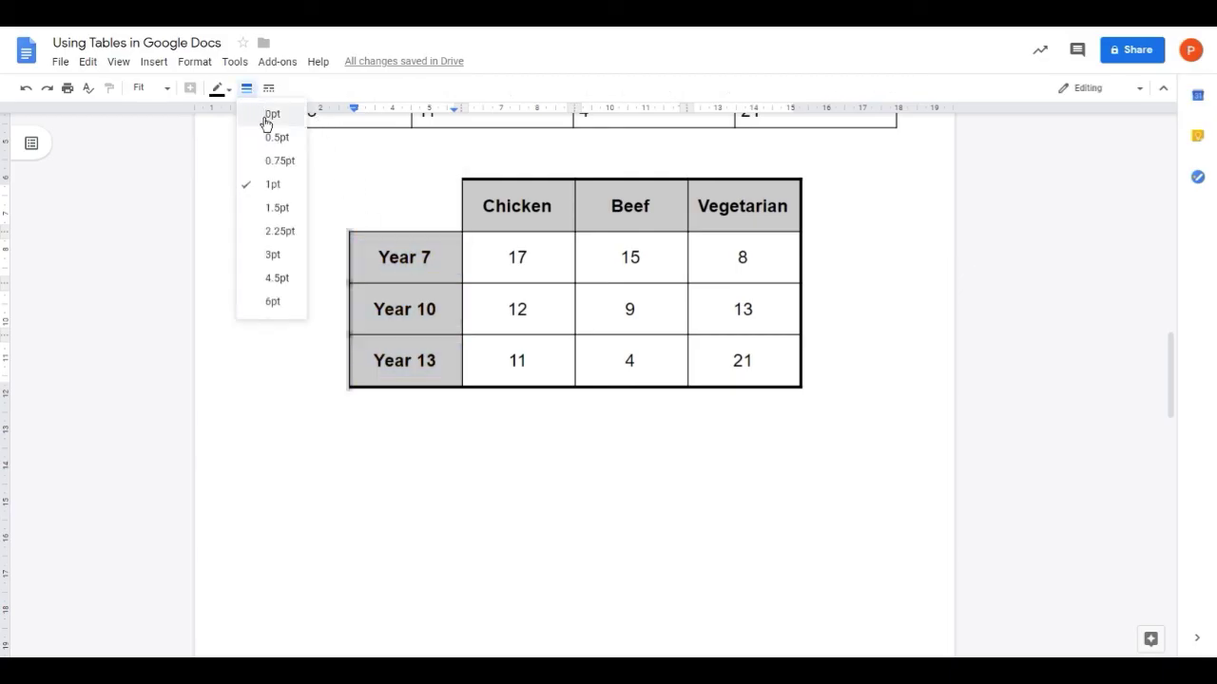
left_click(291, 233)
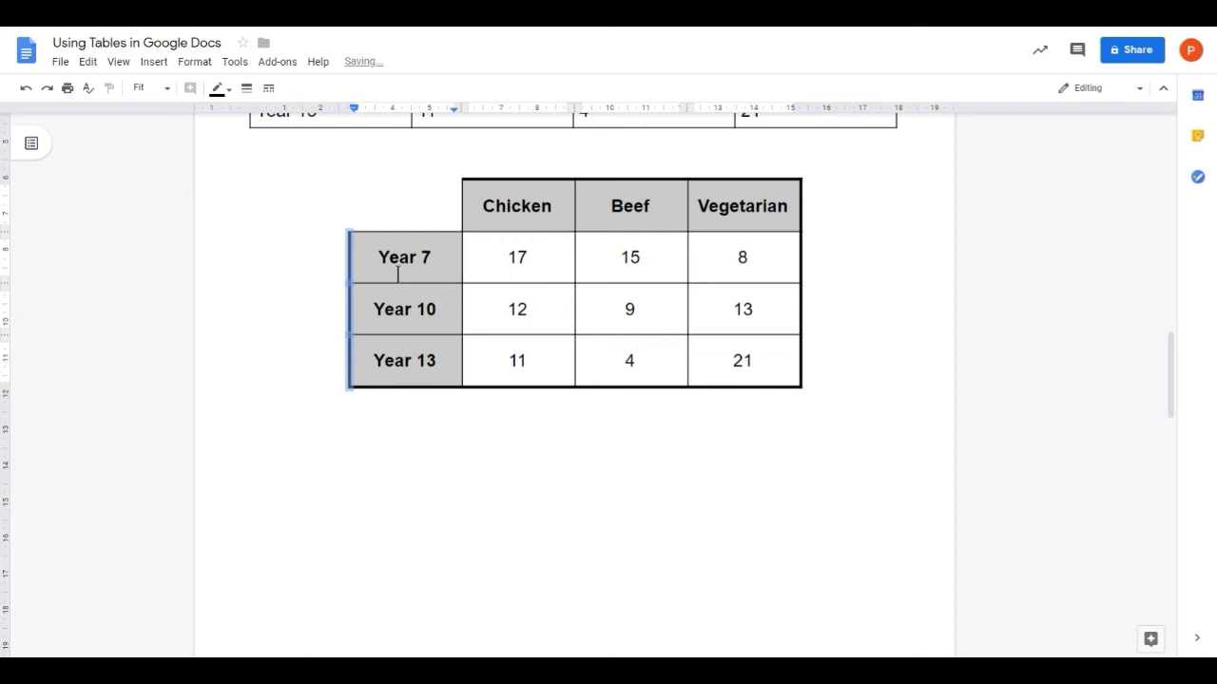
Thicken the upper border of the whole Year 7 row to 2.25pt.
left_click_drag(373, 258, 736, 263)
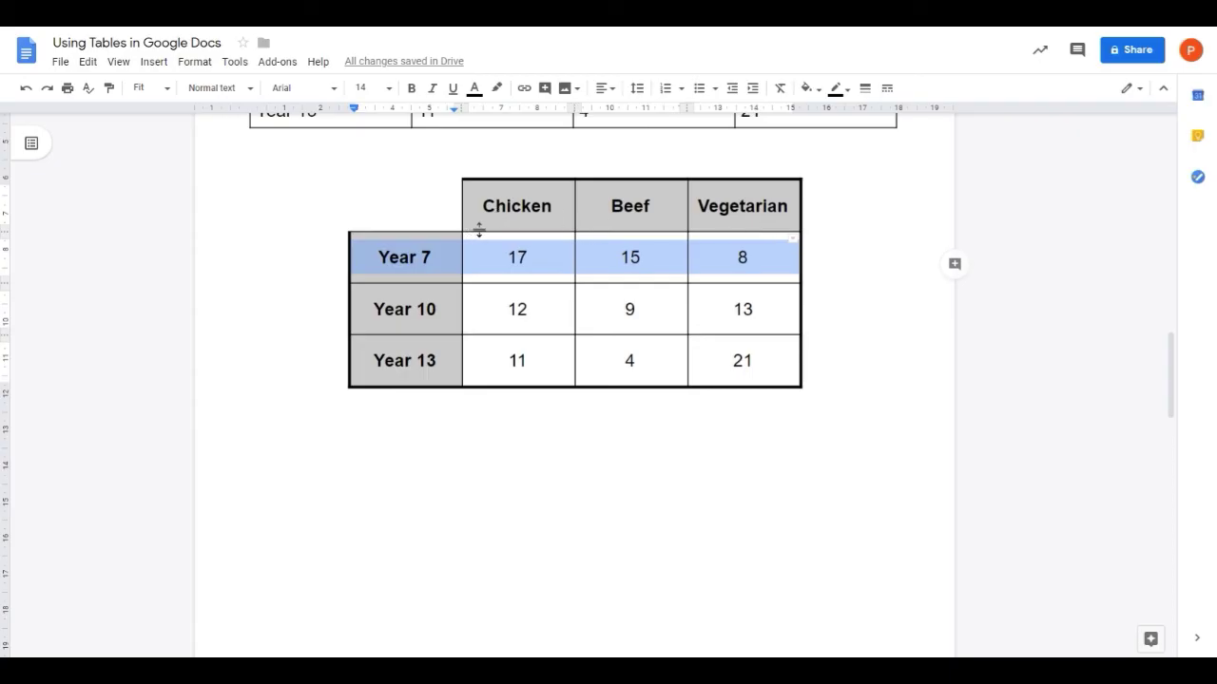
left_click(793, 239)
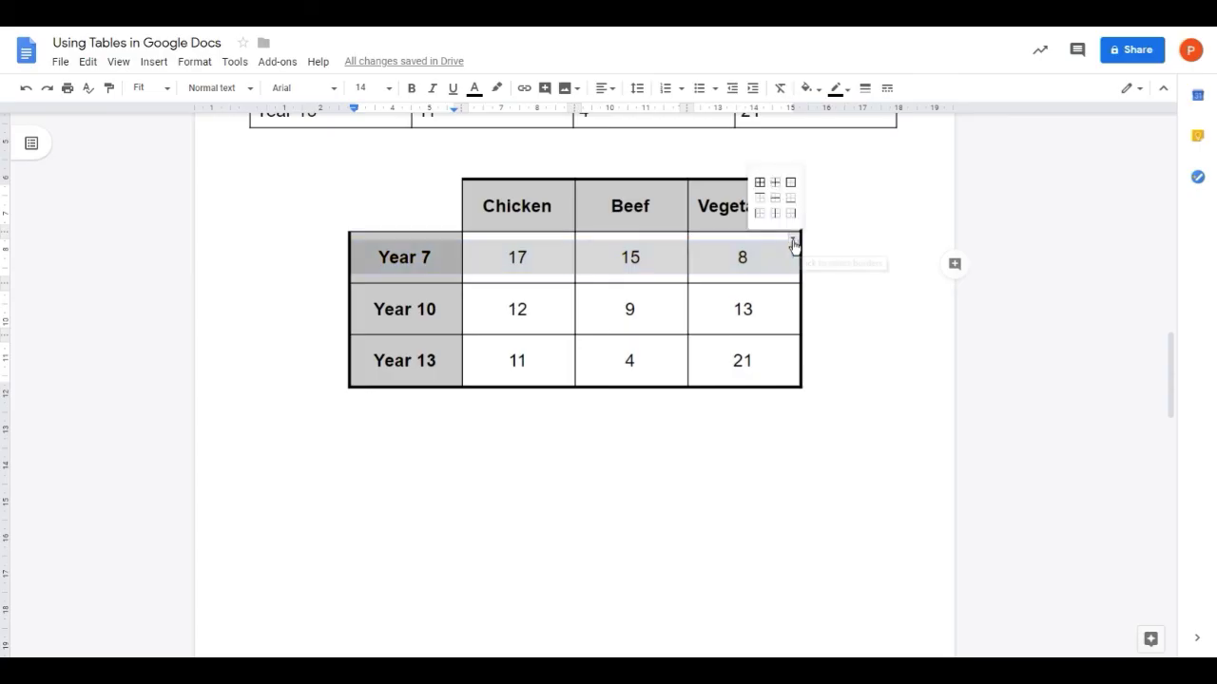
left_click(760, 198)
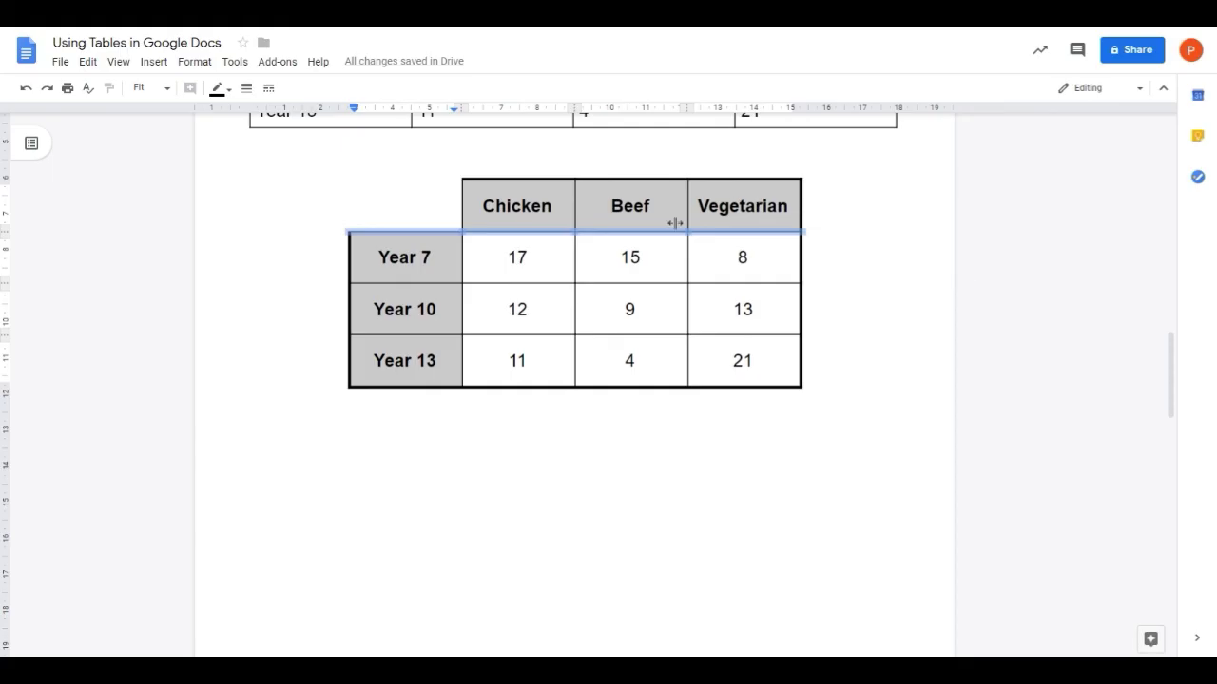
left_click(246, 88)
left_click(280, 231)
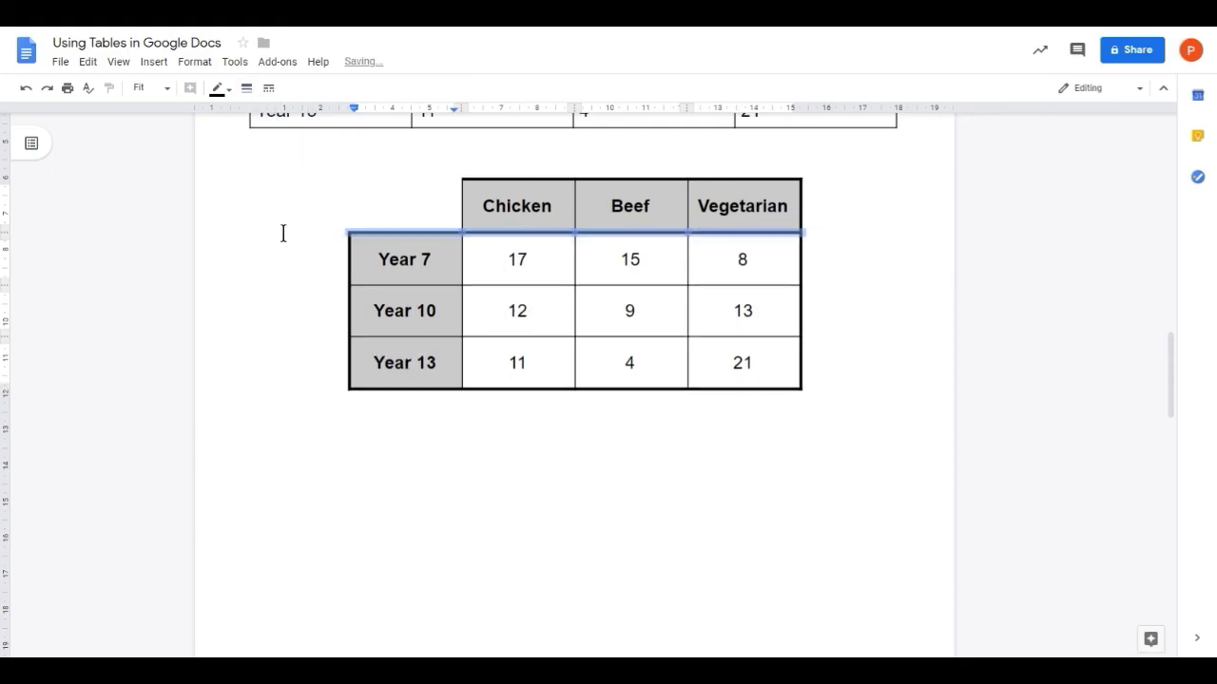
Thicken the left border of the Chicken column, heading cell included, to 2.25pt, and compare the formatted table with the original above it.
left_click(560, 209)
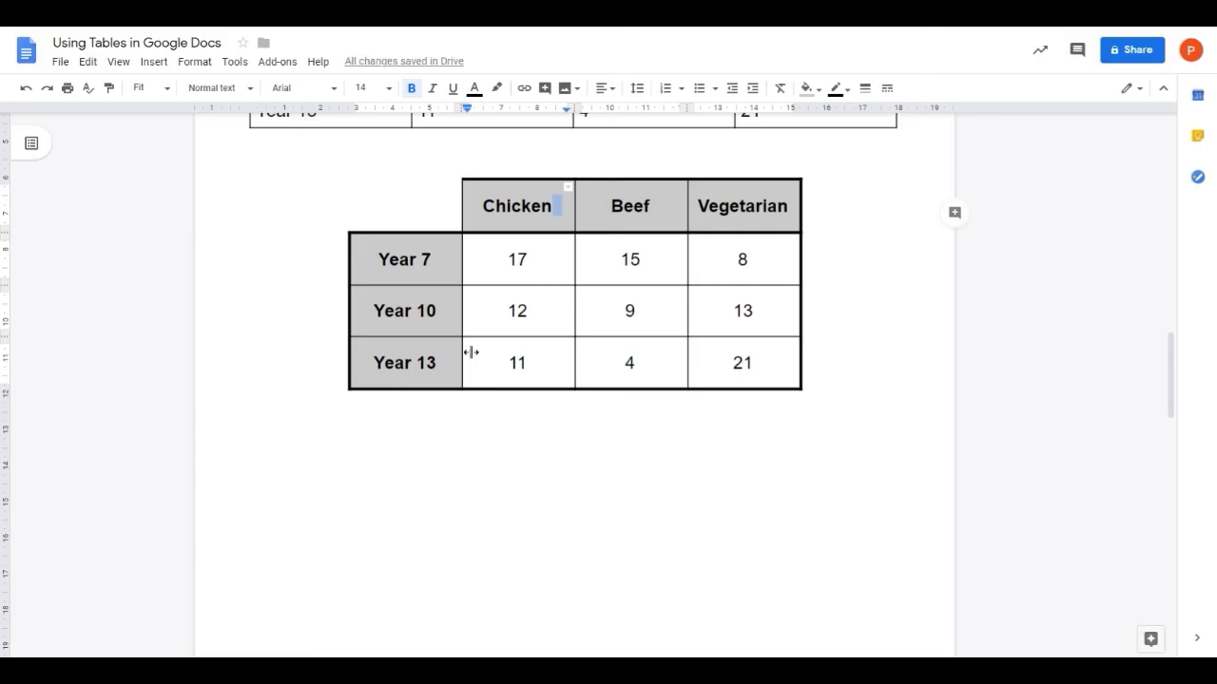
left_click_drag(564, 204, 534, 357)
left_click(570, 190)
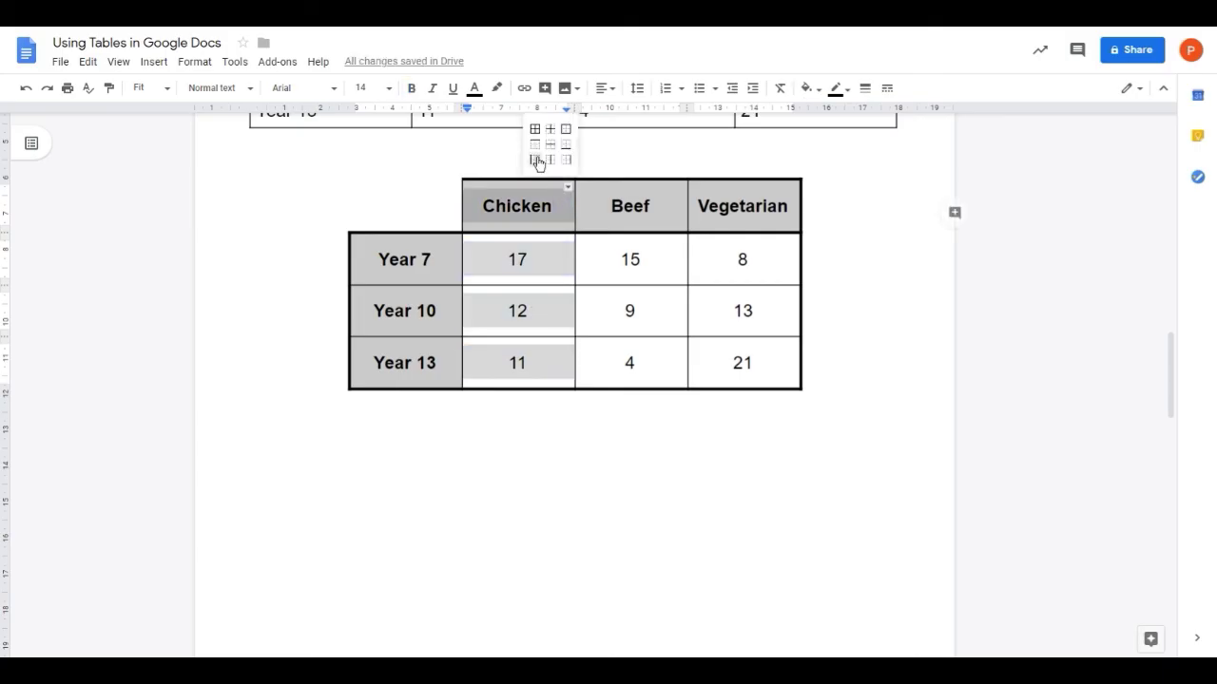
left_click(535, 161)
left_click(247, 88)
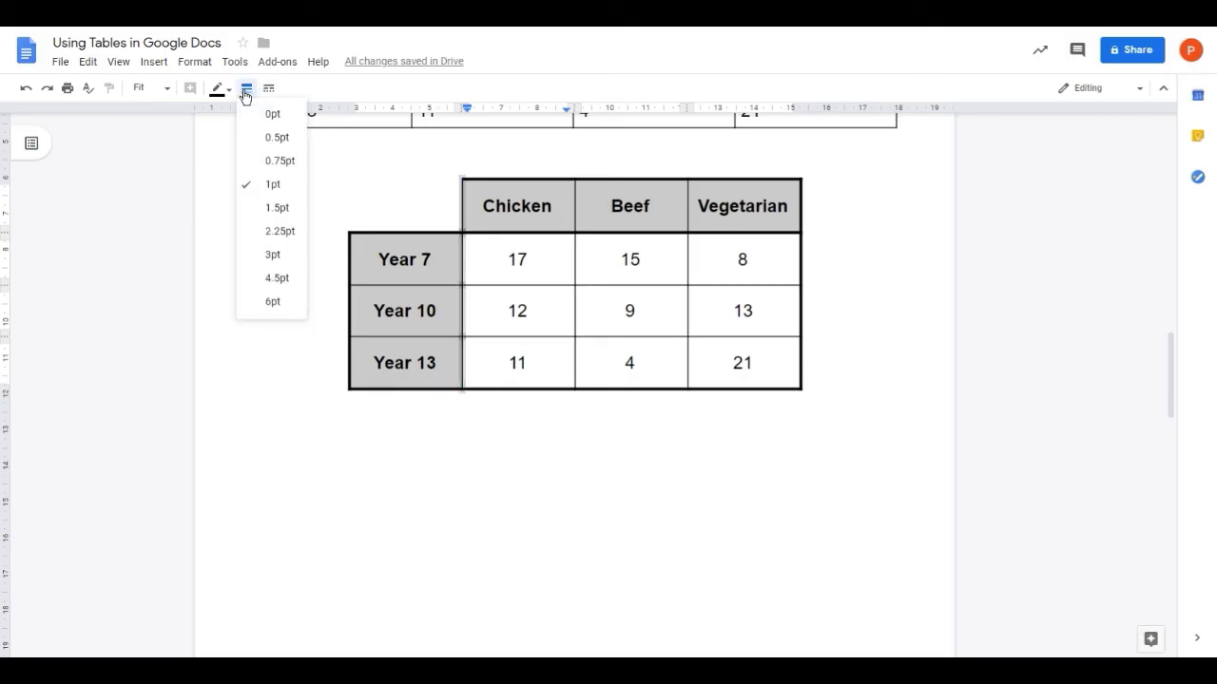
left_click(284, 233)
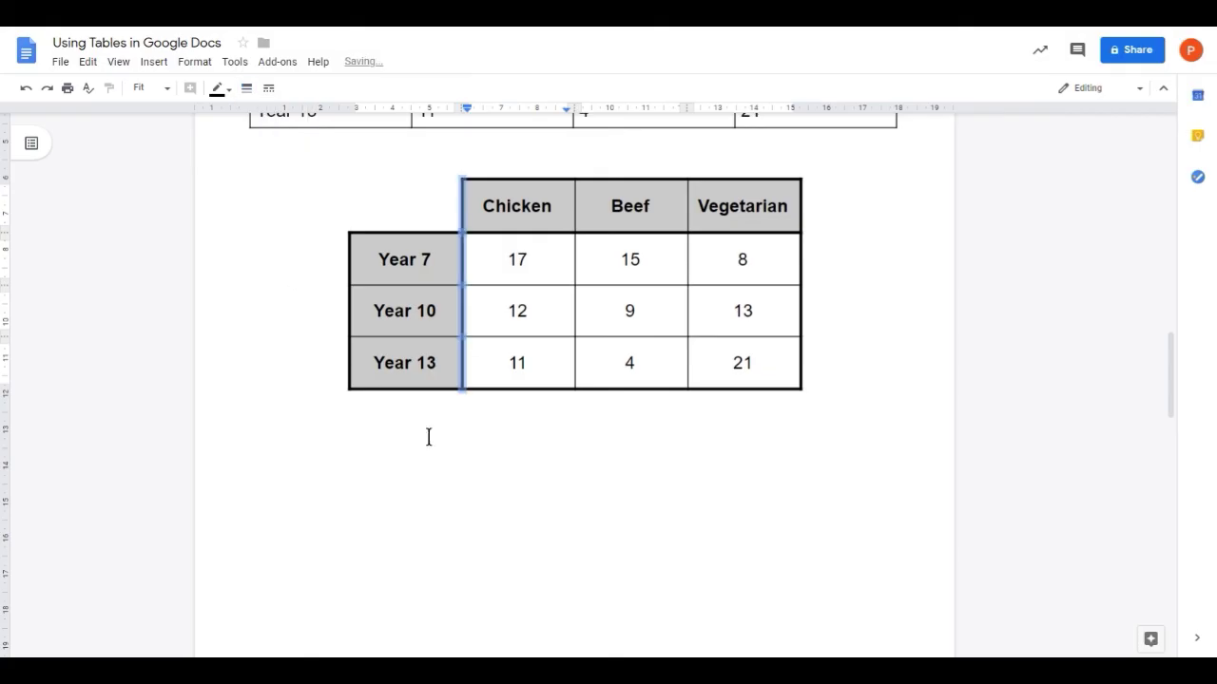
left_click(494, 483)
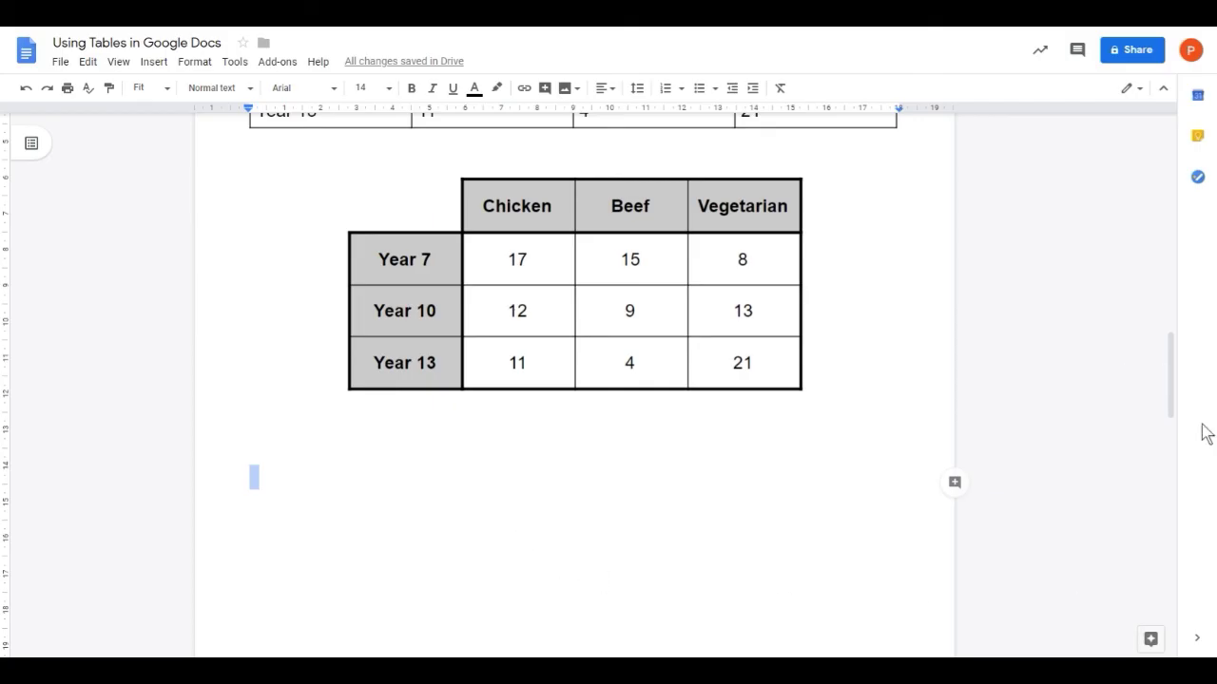
left_click_drag(1176, 410, 1181, 383)
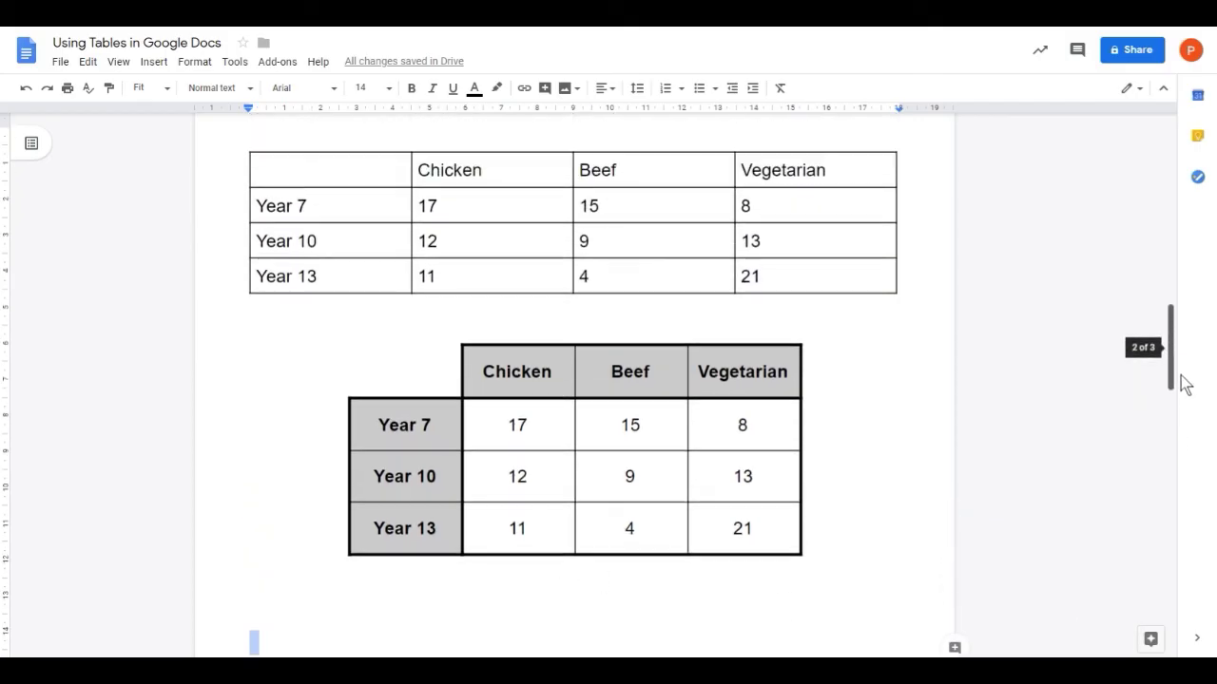